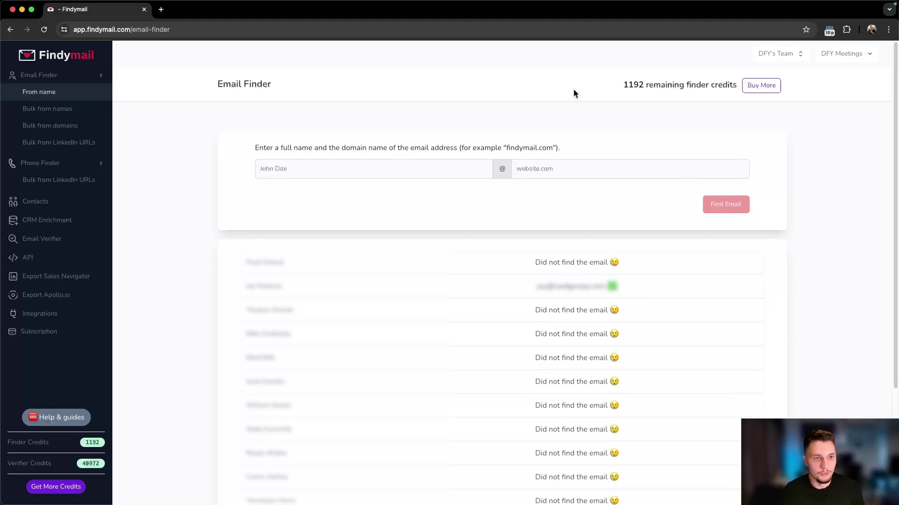
Step: Enter the person's full name in the Email Finder name field
{"action": "scroll", "coordinate": [47, 150], "scroll_direction": "up", "scroll_amount": 5}
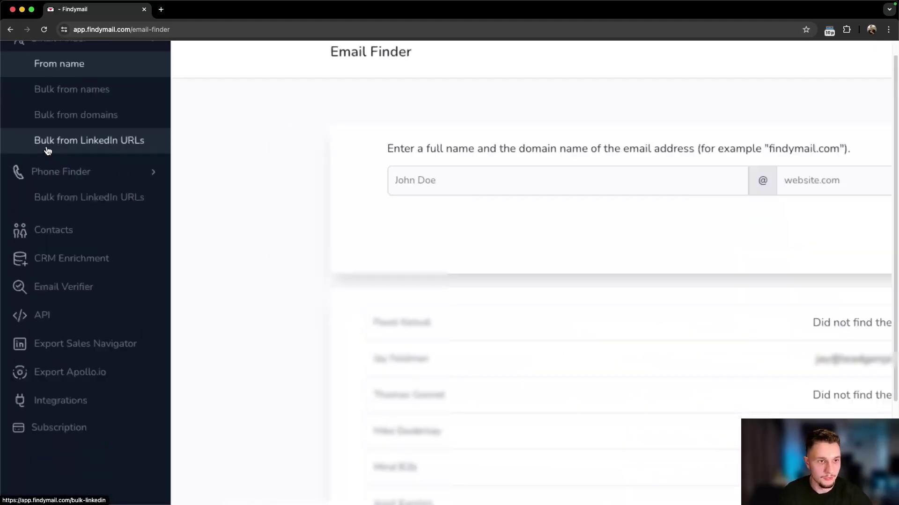
{"action": "scroll", "coordinate": [170, 257], "scroll_direction": "up", "scroll_amount": 5}
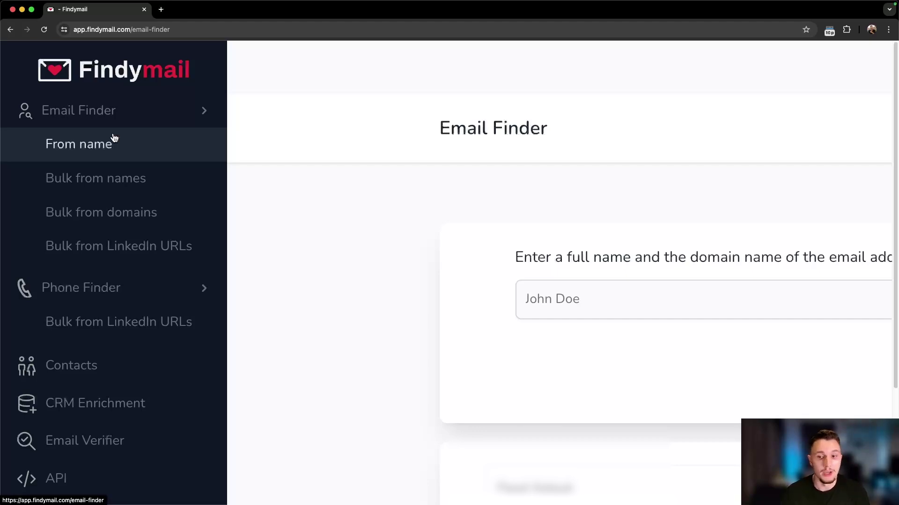
{"action": "key", "text": "super+0"}
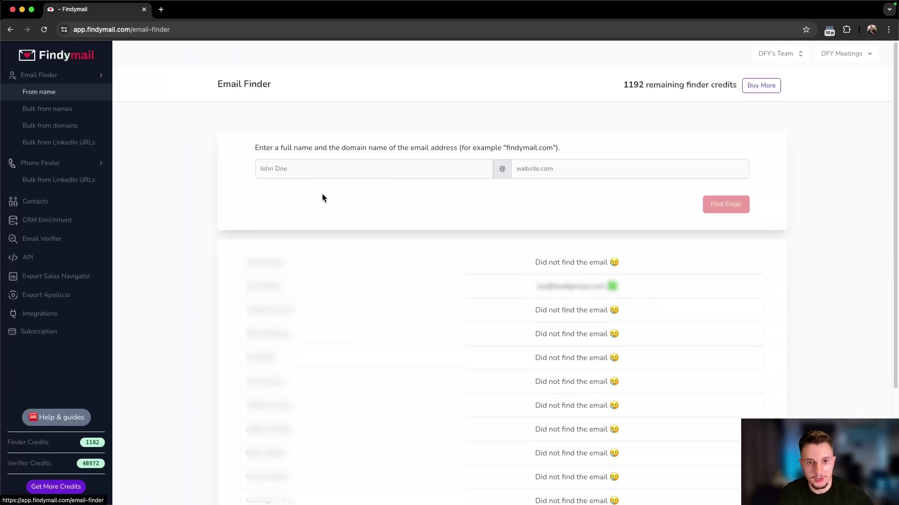
{"action": "left_click", "coordinate": [318, 175]}
{"action": "key", "text": "super+equal"}
{"action": "key", "text": "super+equal"}
{"action": "key", "text": "super+equal"}
{"action": "key", "text": "super+equal"}
{"action": "key", "text": "super+equal"}
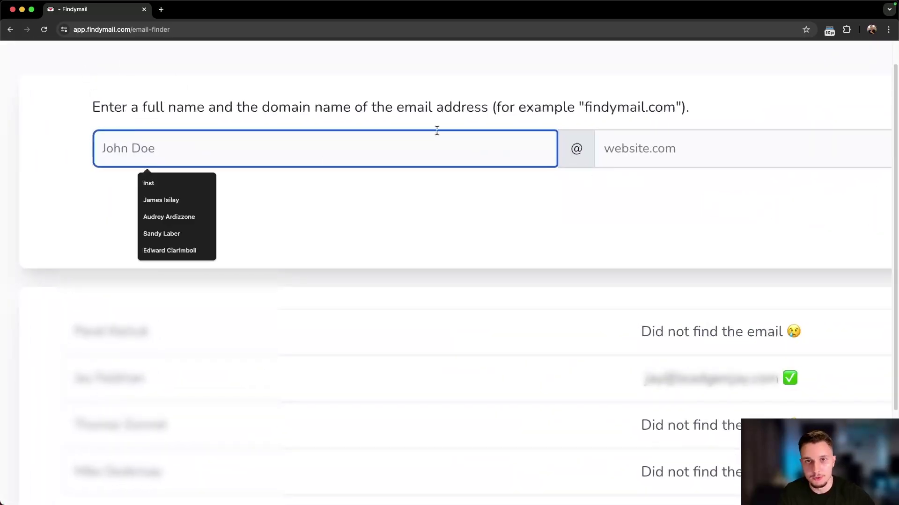
{"action": "left_click", "coordinate": [437, 131]}
{"action": "key", "text": "super+0"}
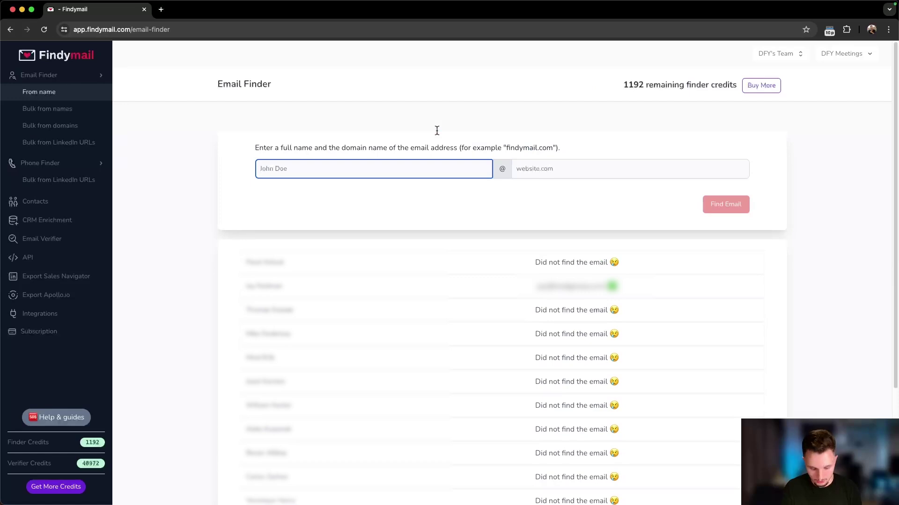
{"action": "type", "text": "felipe"}
{"action": "key", "text": "Tab"}
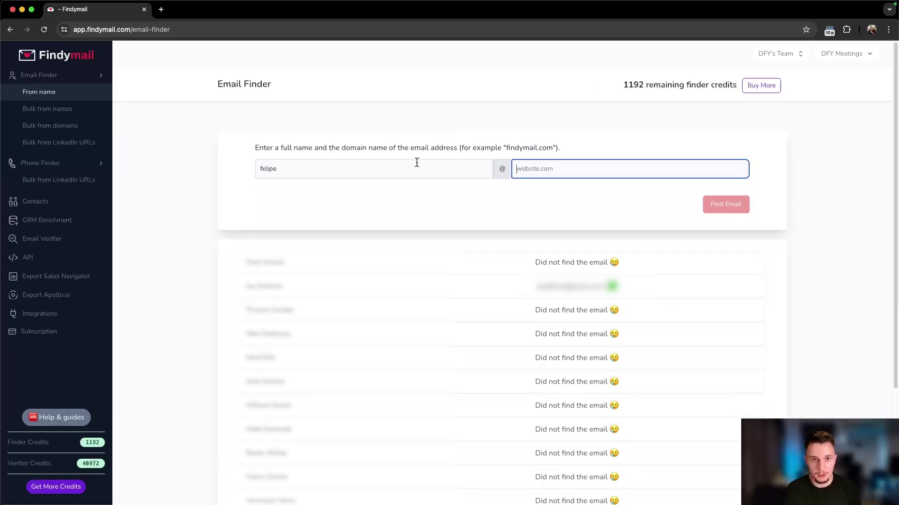
{"action": "triple_click", "coordinate": [416, 164]}
{"action": "key", "text": "Tab"}
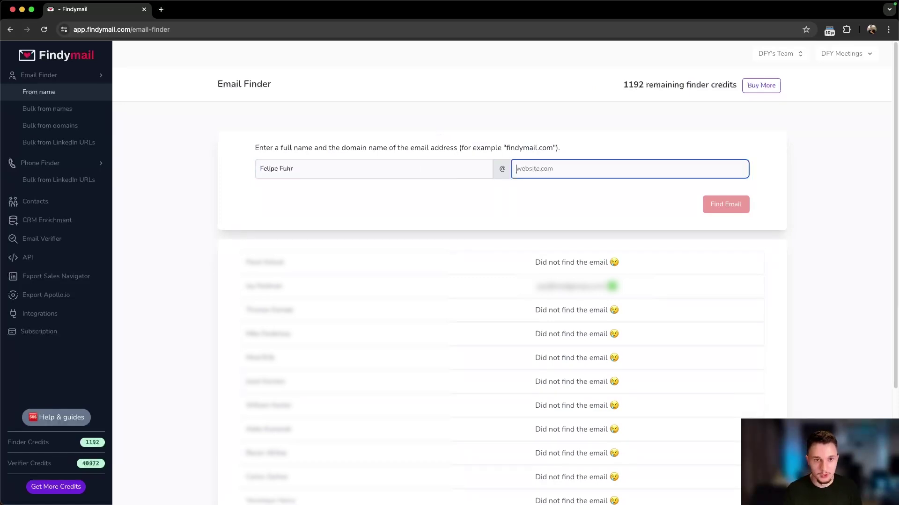
Step: Enter the domain dfymeetings.com, run Find Email, and select the verified address found
{"action": "type", "text": "dfymeeeti"}
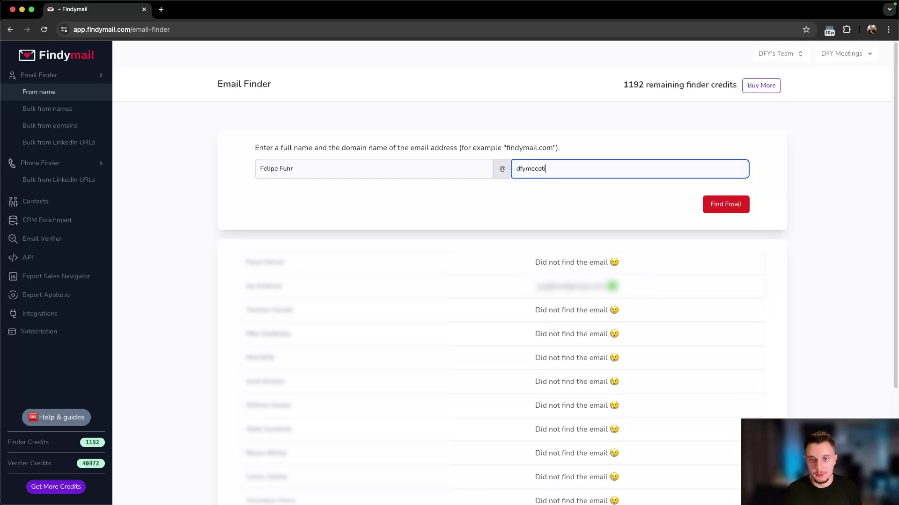
{"action": "key", "text": "BackSpace"}
{"action": "key", "text": "BackSpace"}
{"action": "key", "text": "BackSpace"}
{"action": "type", "text": "tint"}
{"action": "key", "text": "BackSpace"}
{"action": "type", "text": "gs.com"}
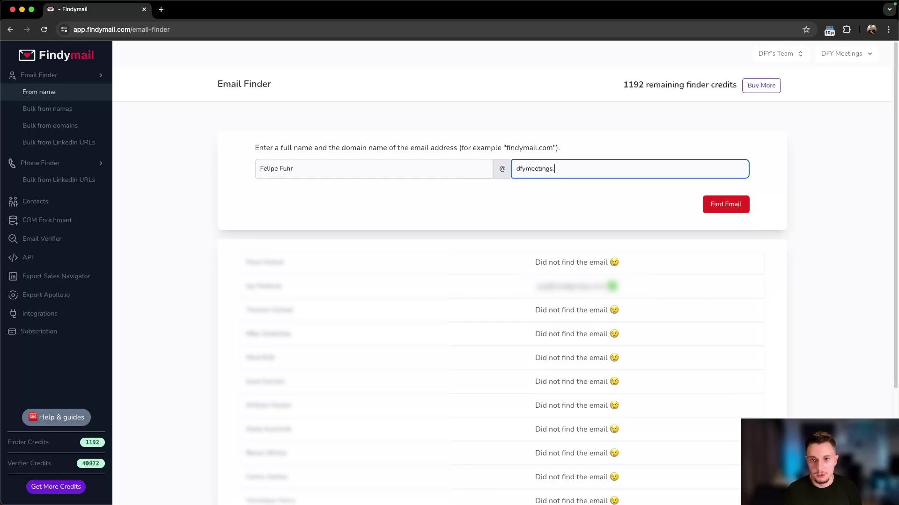
{"action": "left_click", "coordinate": [711, 204]}
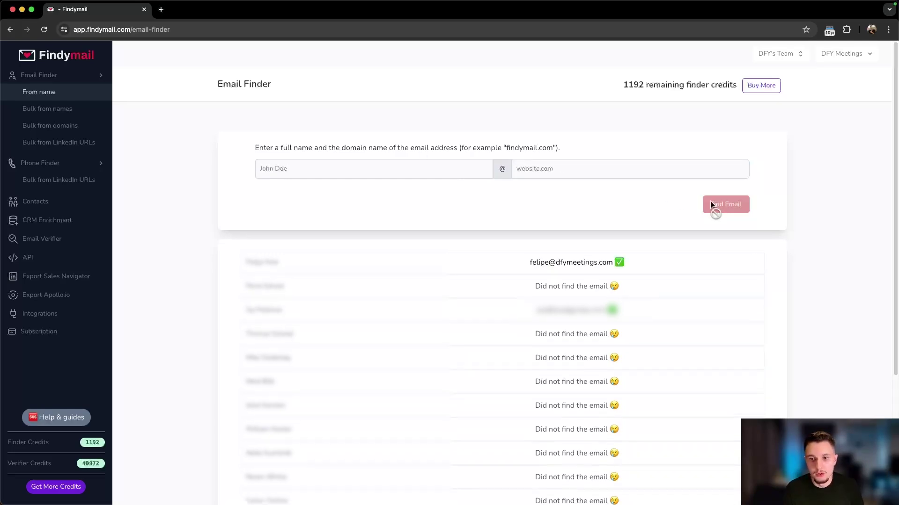
{"action": "left_click_drag", "start_coordinate": [518, 261], "coordinate": [641, 259]}
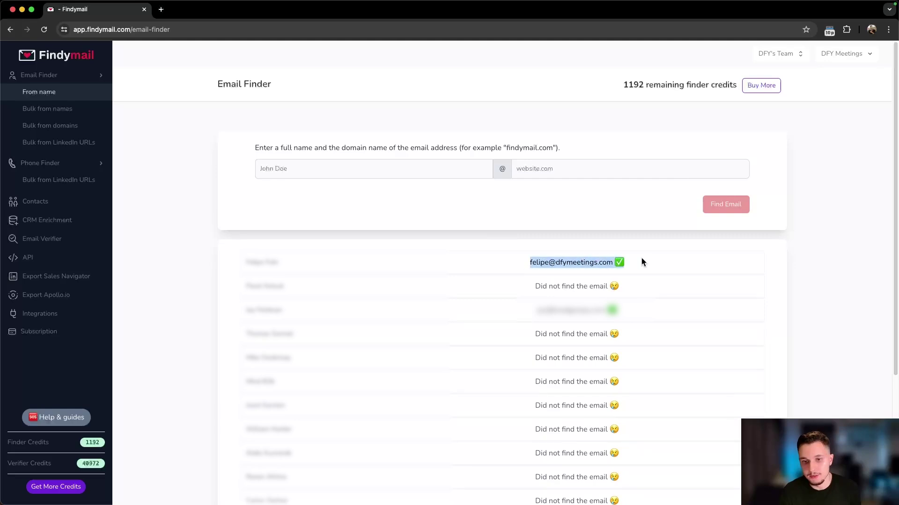
{"action": "left_click", "coordinate": [641, 259]}
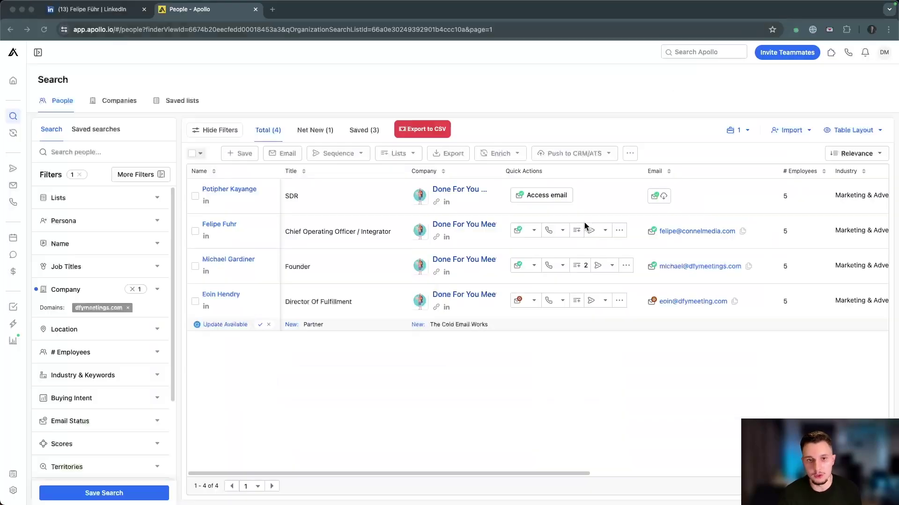
{"action": "left_click", "coordinate": [123, 11]}
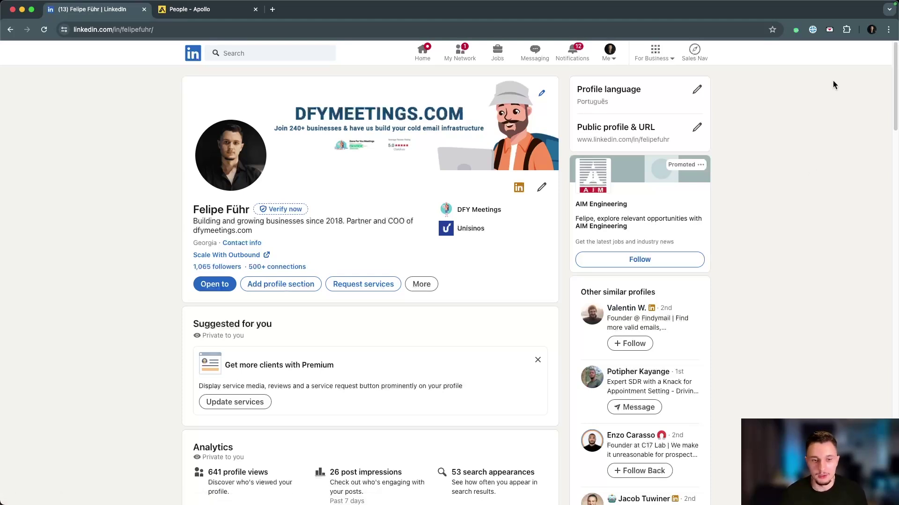
{"action": "left_click", "coordinate": [829, 31]}
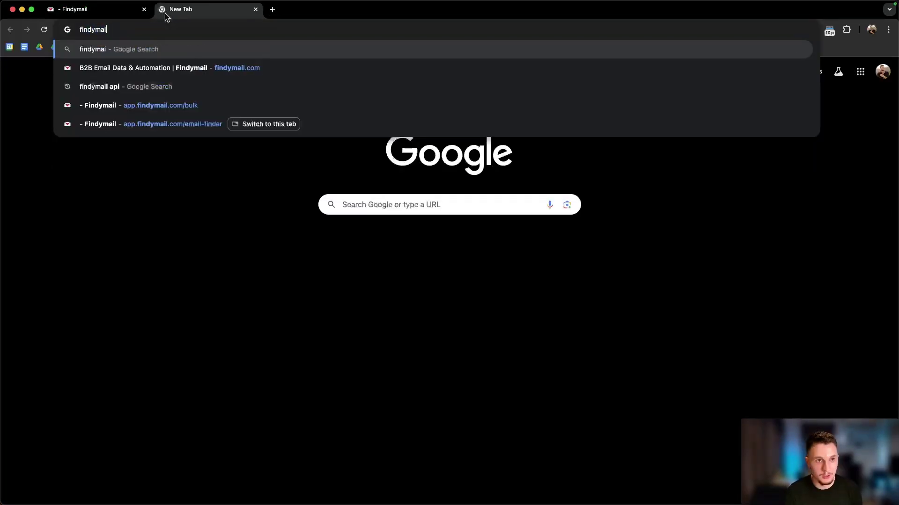
Step: Search Google for 'findymail chrome extension', view its Web Store listing, then return to LinkedIn
{"action": "type", "text": "xtension"}
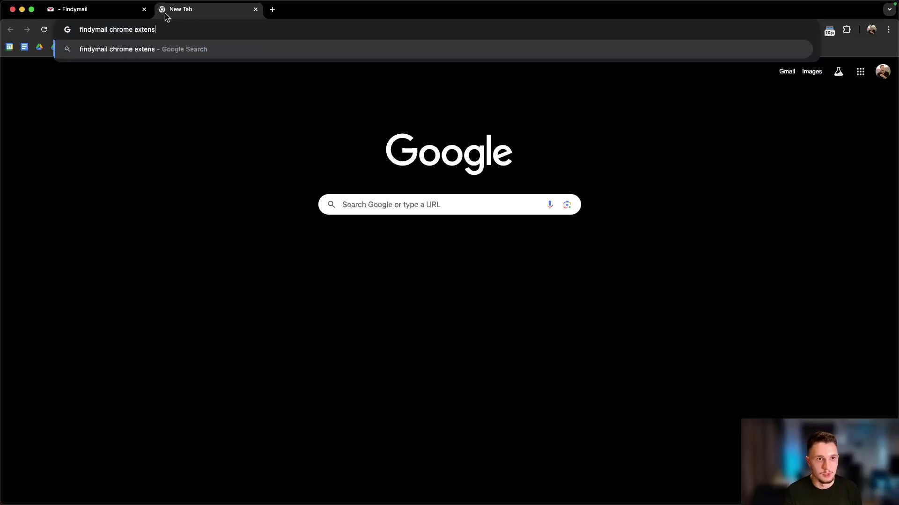
{"action": "key", "text": "Return"}
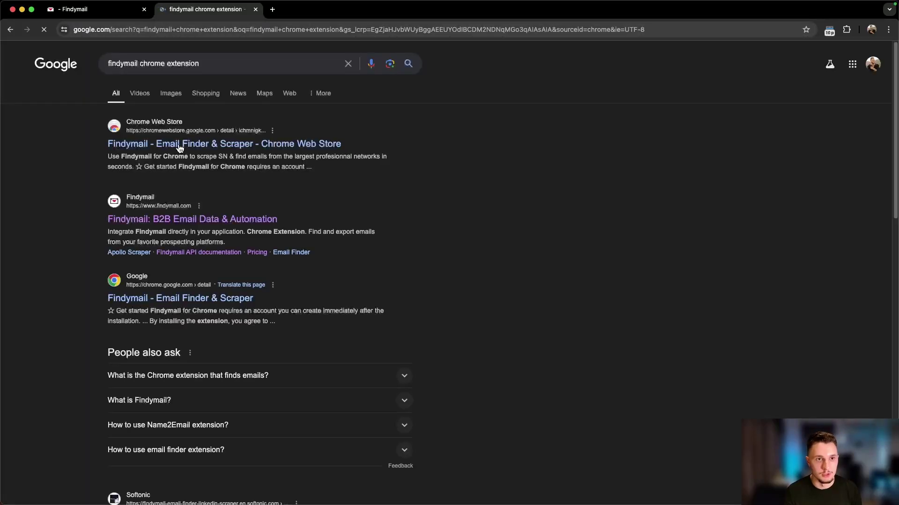
{"action": "left_click", "coordinate": [179, 148]}
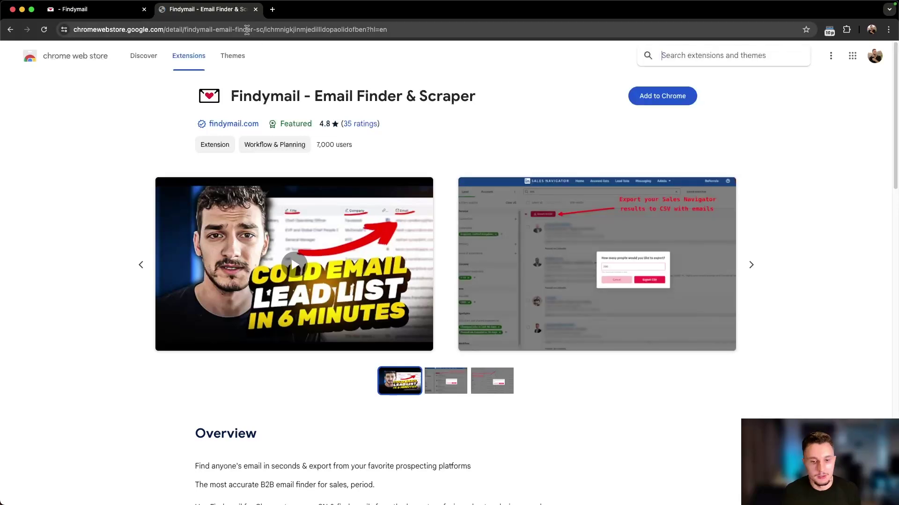
{"action": "key", "text": "super+w"}
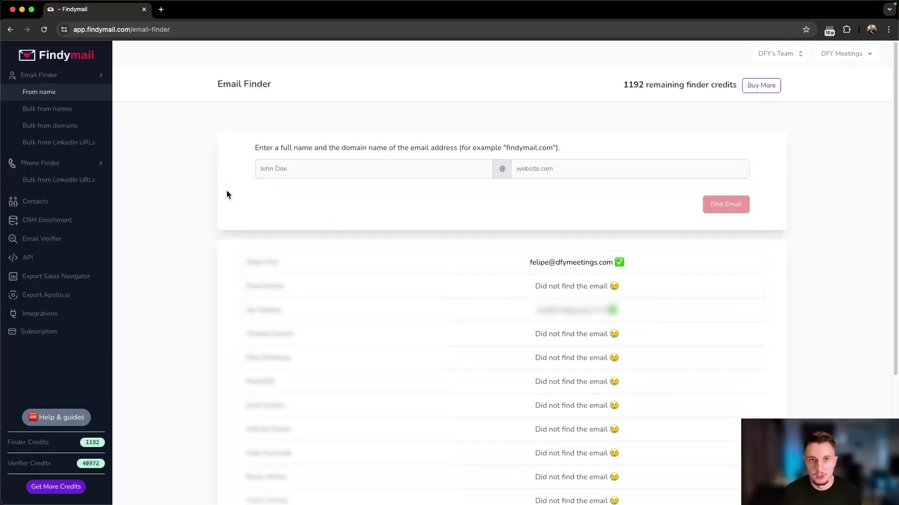
{"action": "key", "text": "super+grave"}
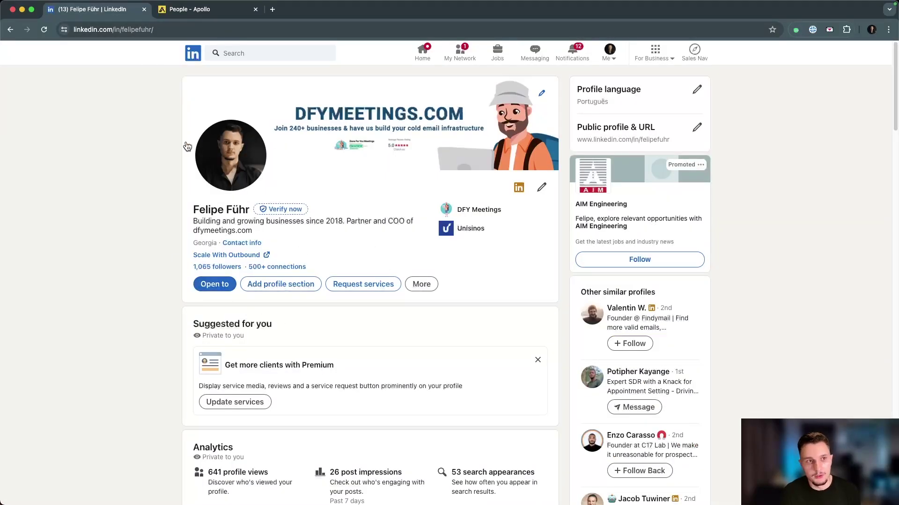
Step: Get the profile's dfymeetings.com email with the Findymail extension, check DFY Meetings, then close the panel
{"action": "left_click", "coordinate": [829, 31]}
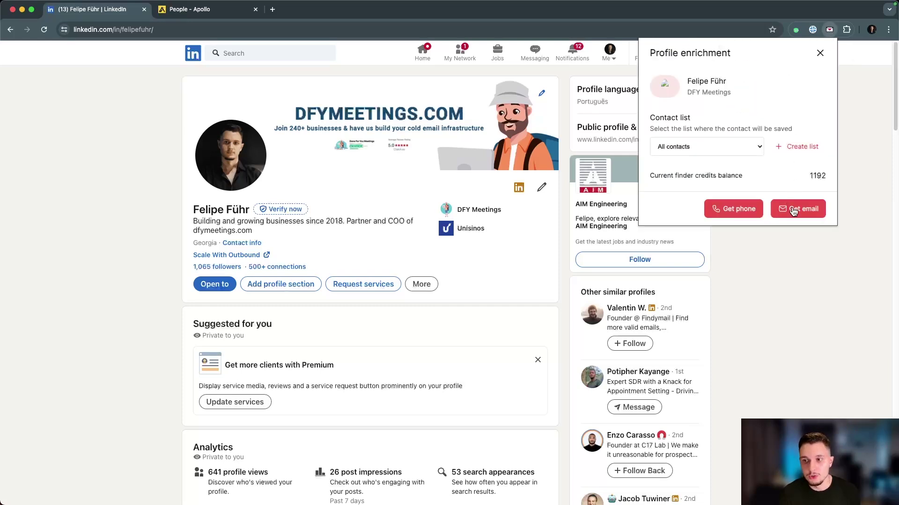
{"action": "left_click", "coordinate": [793, 211]}
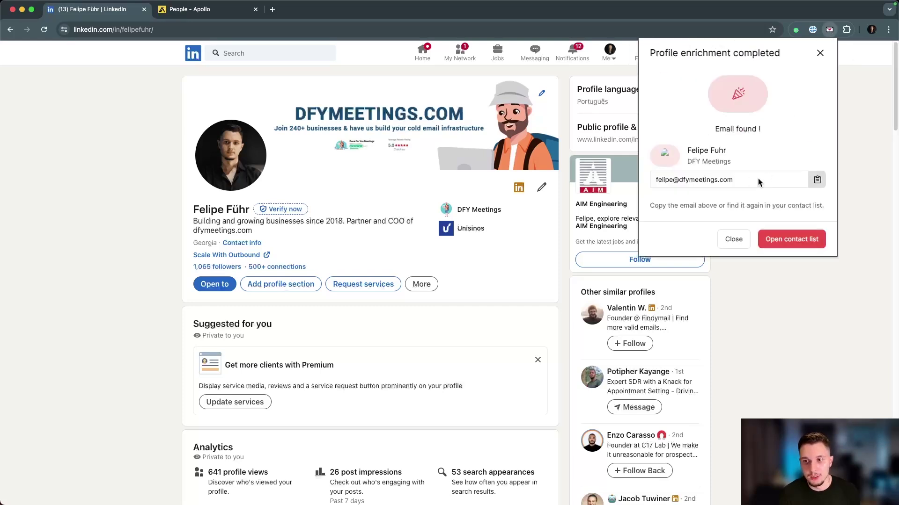
{"action": "left_click_drag", "start_coordinate": [759, 183], "coordinate": [728, 184]}
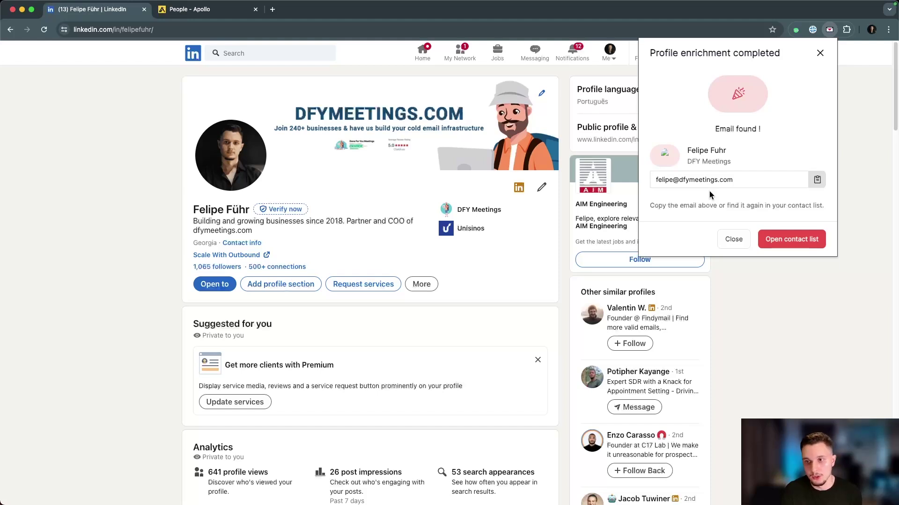
{"action": "left_click_drag", "start_coordinate": [731, 149], "coordinate": [679, 190]}
{"action": "left_click", "coordinate": [678, 189]}
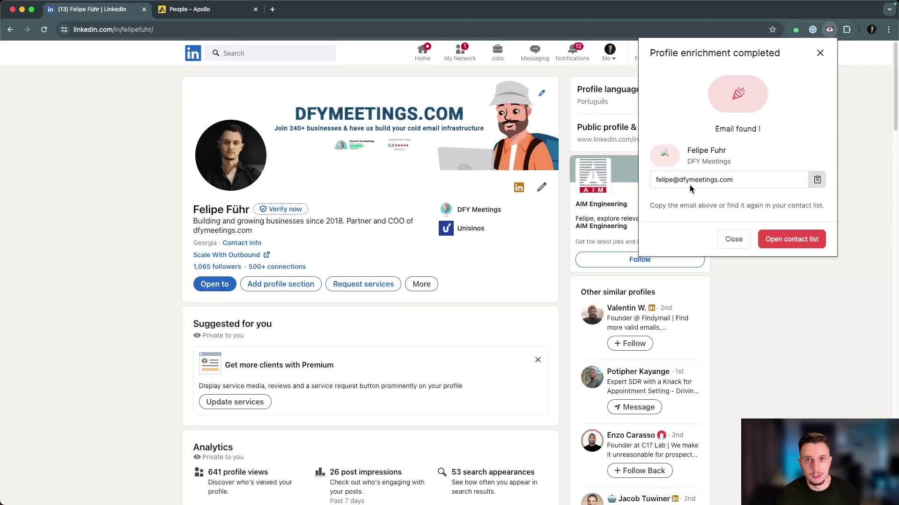
{"action": "left_click_drag", "start_coordinate": [731, 164], "coordinate": [687, 160]}
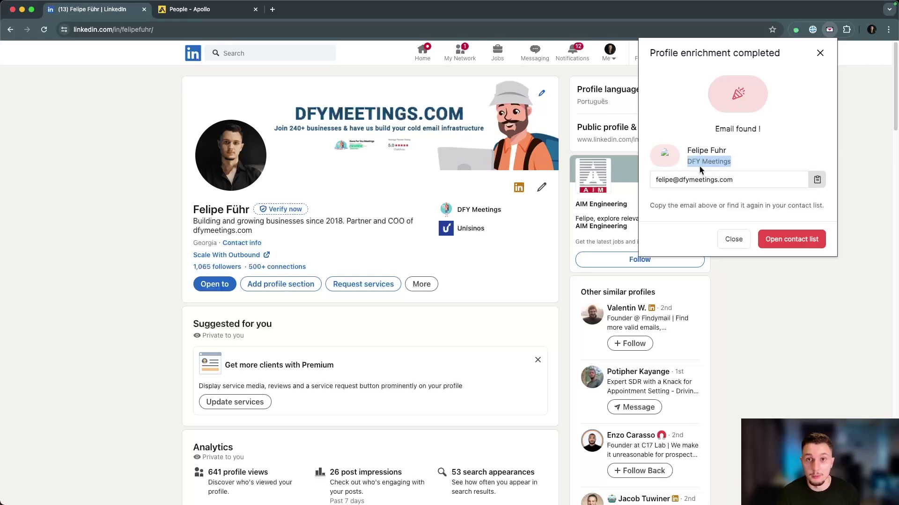
{"action": "left_click_drag", "start_coordinate": [743, 164], "coordinate": [684, 162]}
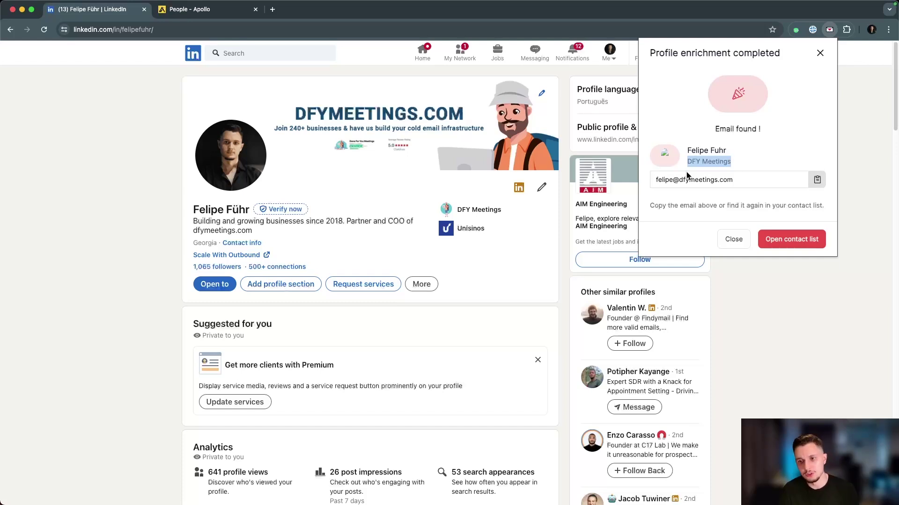
{"action": "left_click", "coordinate": [119, 189]}
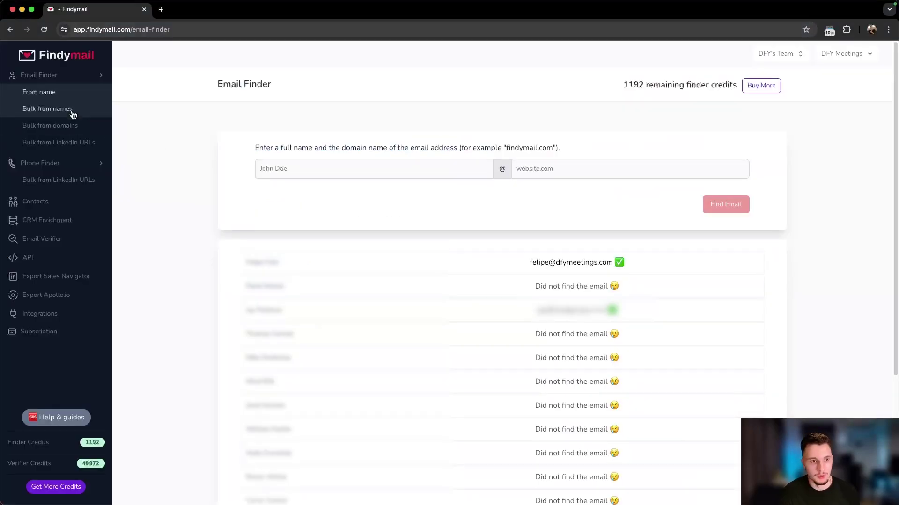
Step: View Findymail's Bulk from names page, then switch back to the Apollo window
{"action": "left_click", "coordinate": [72, 111]}
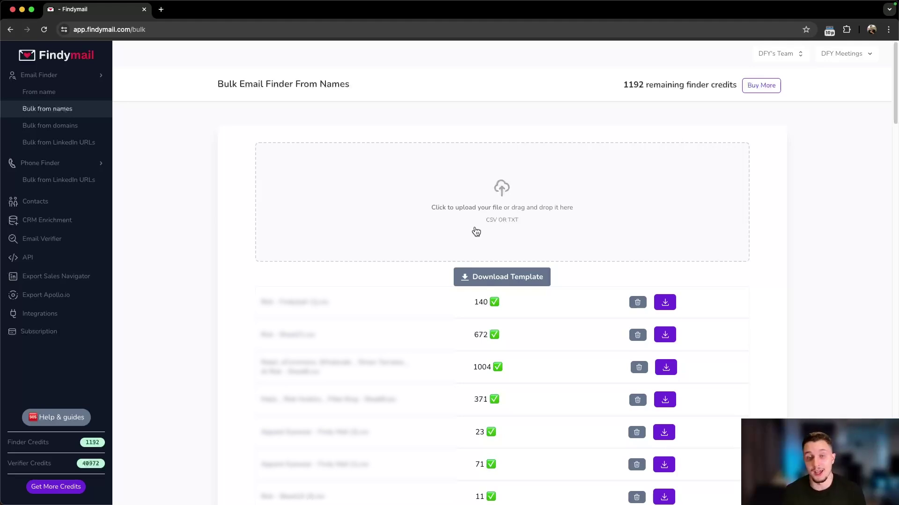
{"action": "key", "text": "super+grave"}
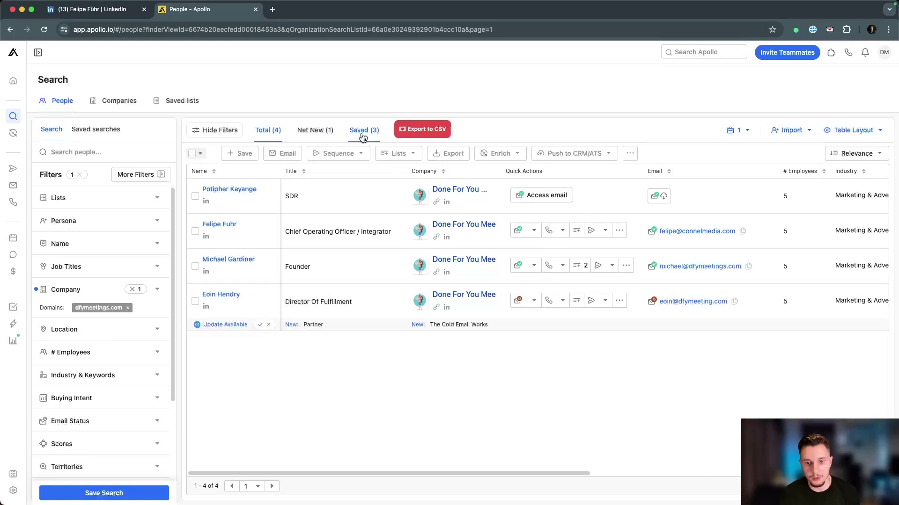
Step: Filter Apollo to saved people, select all three, and export and download them as CSV
{"action": "left_click", "coordinate": [361, 133]}
{"action": "left_click", "coordinate": [200, 153]}
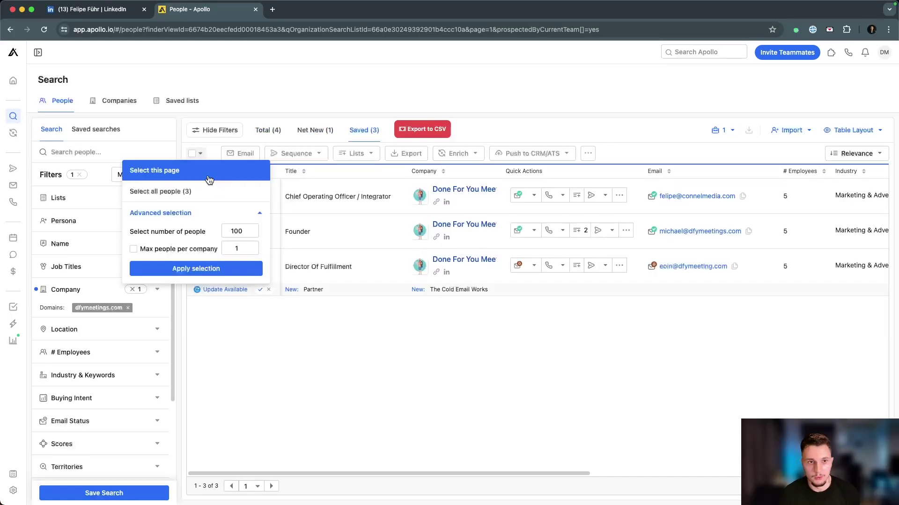
{"action": "left_click", "coordinate": [199, 171]}
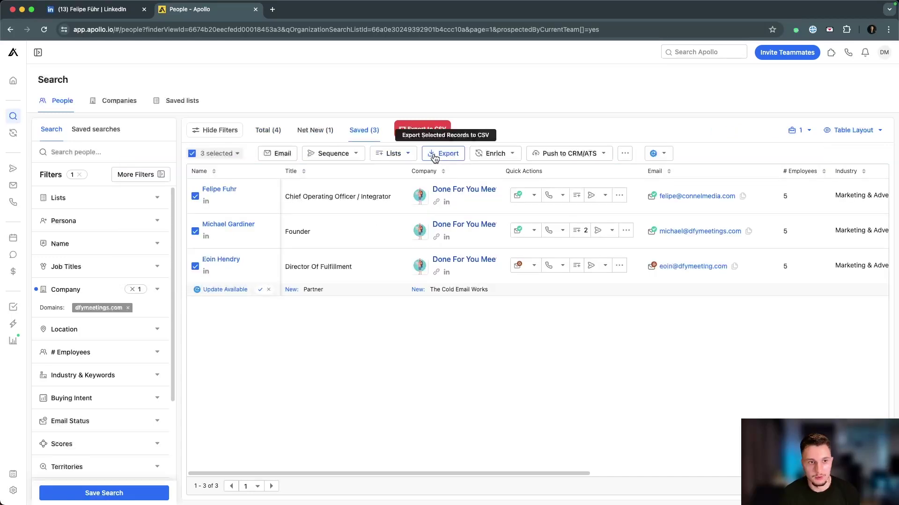
{"action": "left_click", "coordinate": [424, 154]}
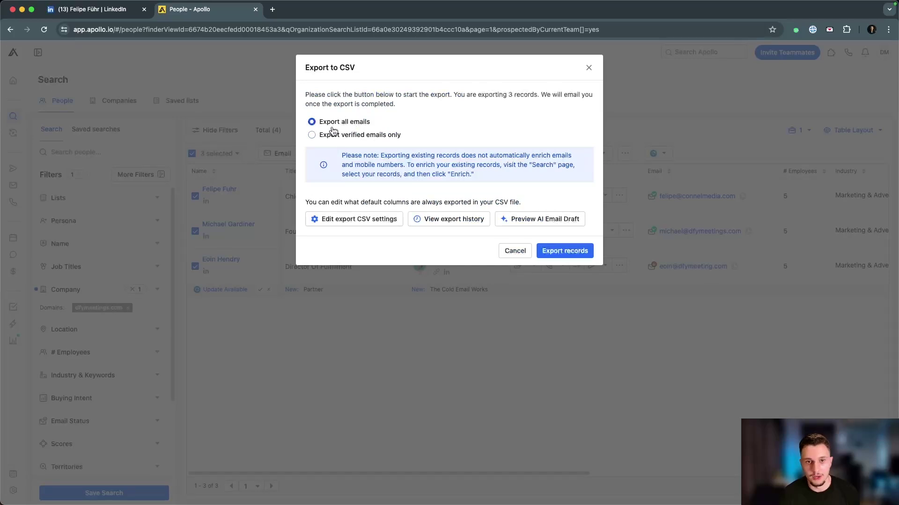
{"action": "left_click", "coordinate": [564, 250]}
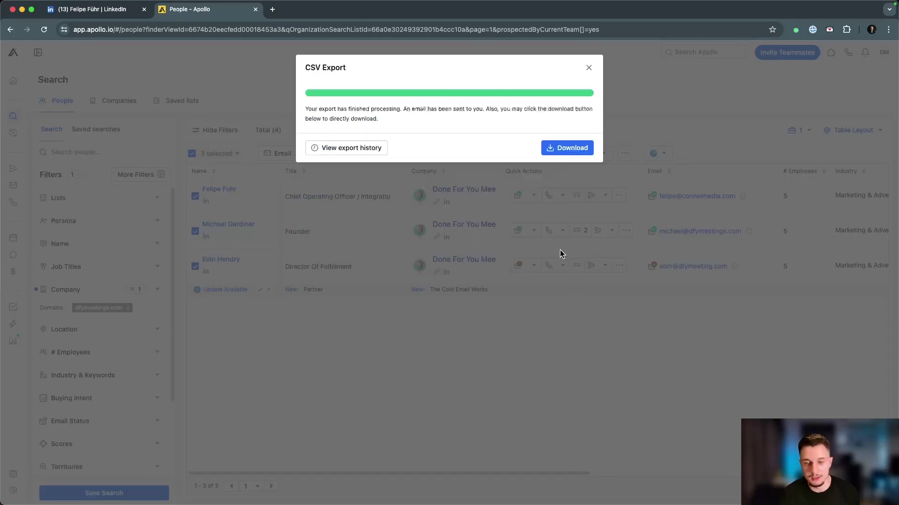
{"action": "left_click", "coordinate": [557, 147]}
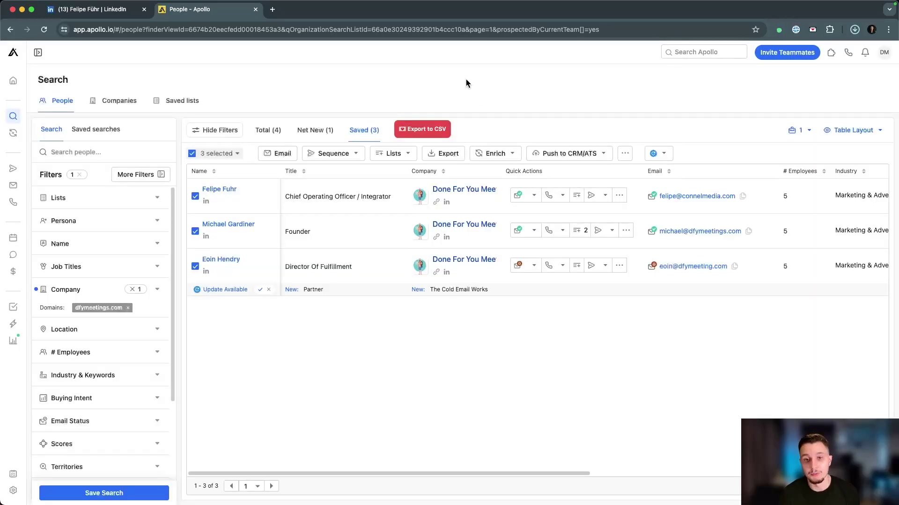
{"action": "key", "text": "super+grave"}
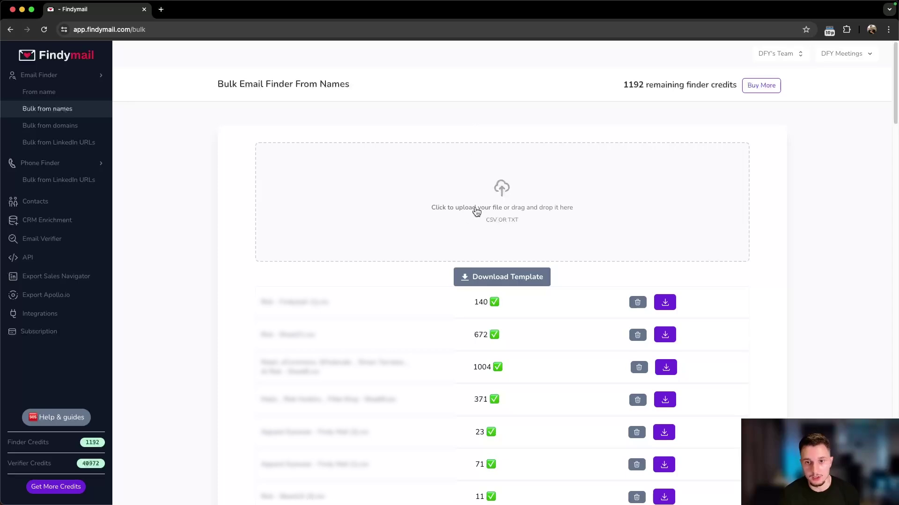
Step: Upload apollo-contacts-export.csv to the bulk finder and map the name column to First Name
{"action": "mouse_move", "coordinate": [378, 123]}
{"action": "left_mouse_down"}
{"action": "mouse_move", "coordinate": [423, 153]}
{"action": "mouse_move", "coordinate": [366, 124]}
{"action": "left_mouse_up"}
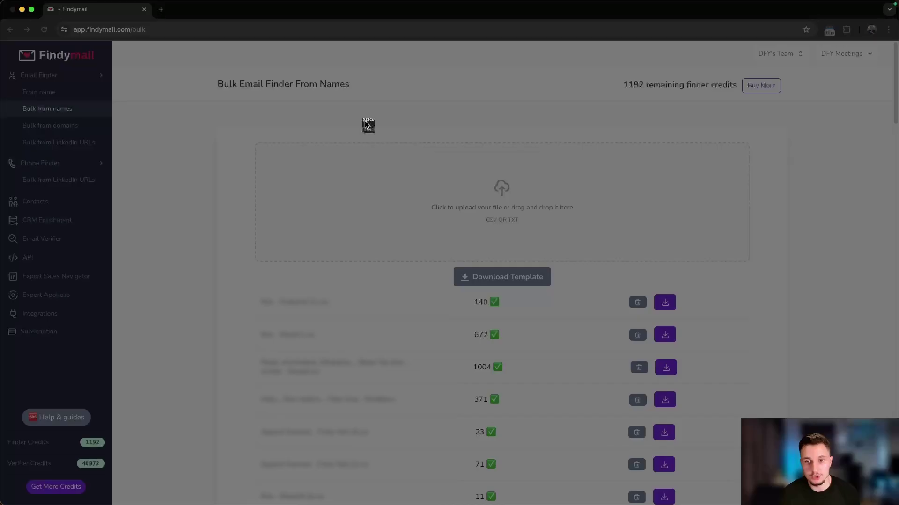
{"action": "left_click_drag", "start_coordinate": [366, 124], "coordinate": [568, 297]}
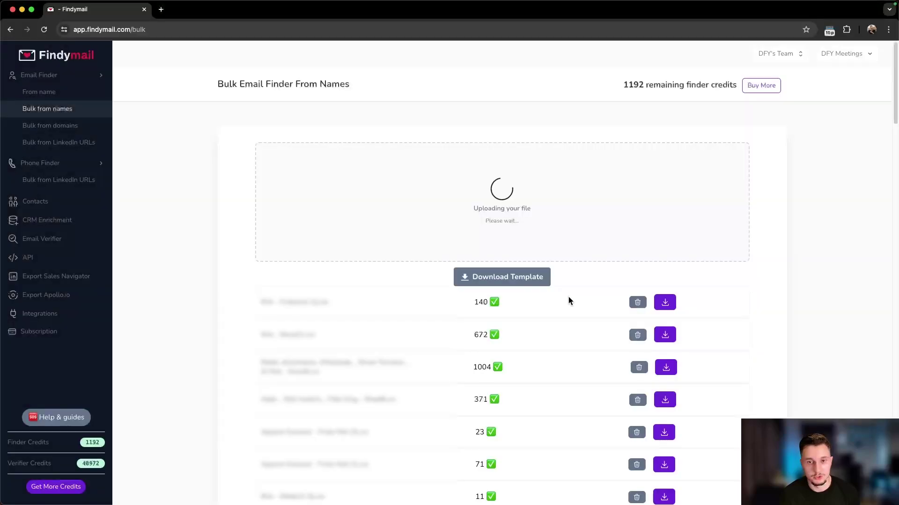
{"action": "scroll", "coordinate": [524, 276], "scroll_direction": "down", "scroll_amount": 5}
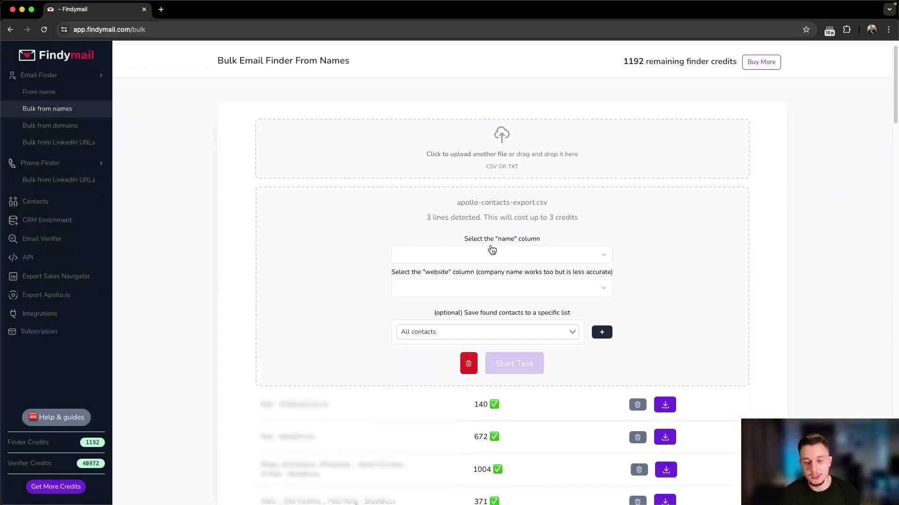
{"action": "left_click", "coordinate": [464, 129]}
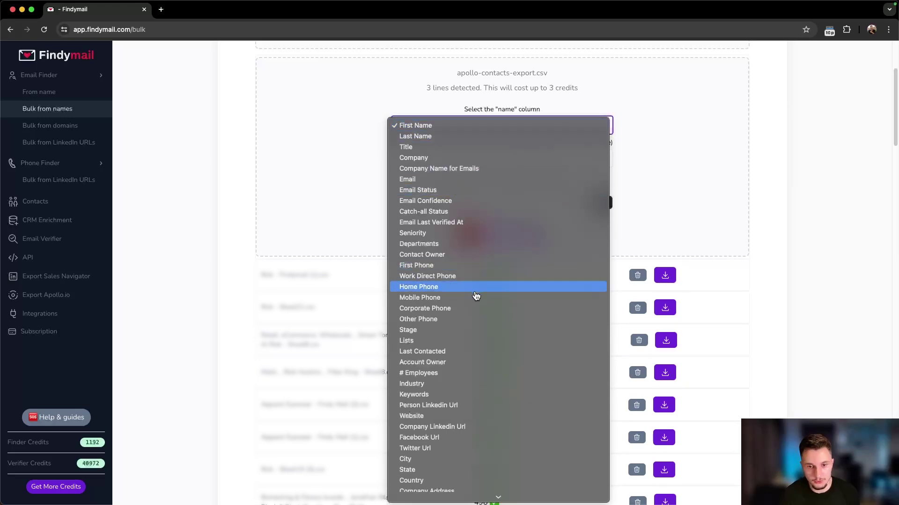
{"action": "scroll", "coordinate": [475, 297], "scroll_direction": "down", "scroll_amount": 5}
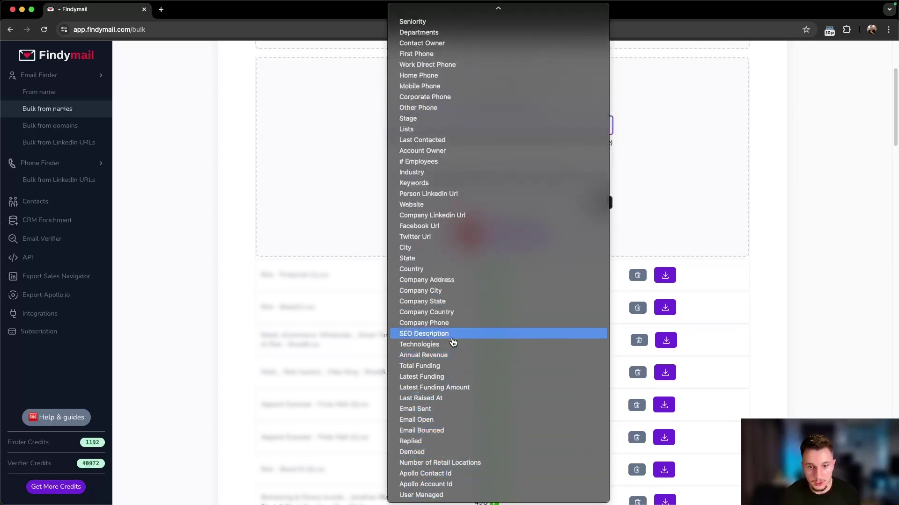
{"action": "scroll", "coordinate": [451, 312], "scroll_direction": "up", "scroll_amount": 2}
{"action": "scroll", "coordinate": [451, 258], "scroll_direction": "up", "scroll_amount": 4}
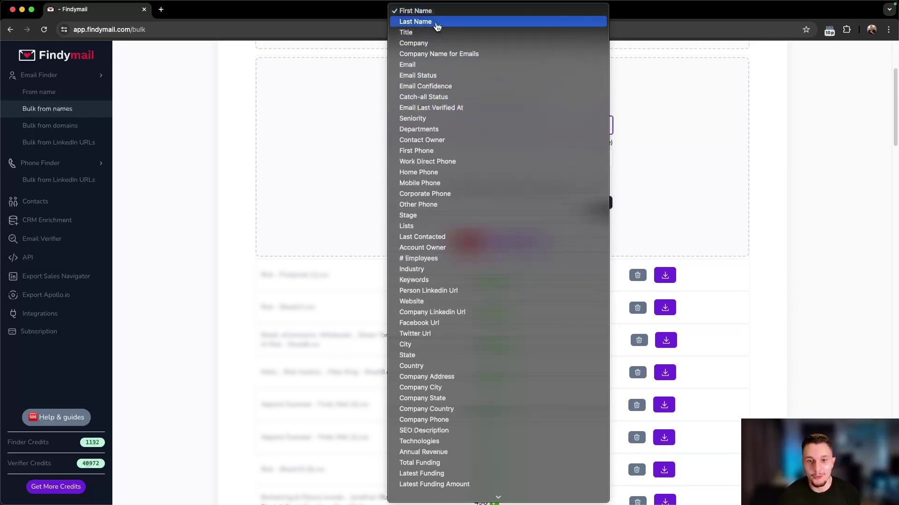
{"action": "left_click", "coordinate": [422, 13]}
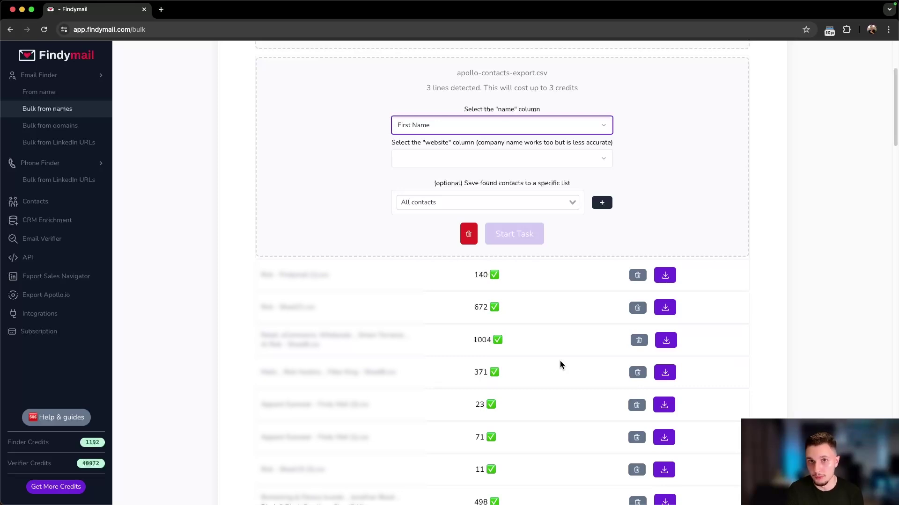
Step: Map the website column to Website and start the bulk email task
{"action": "left_click", "coordinate": [431, 161]}
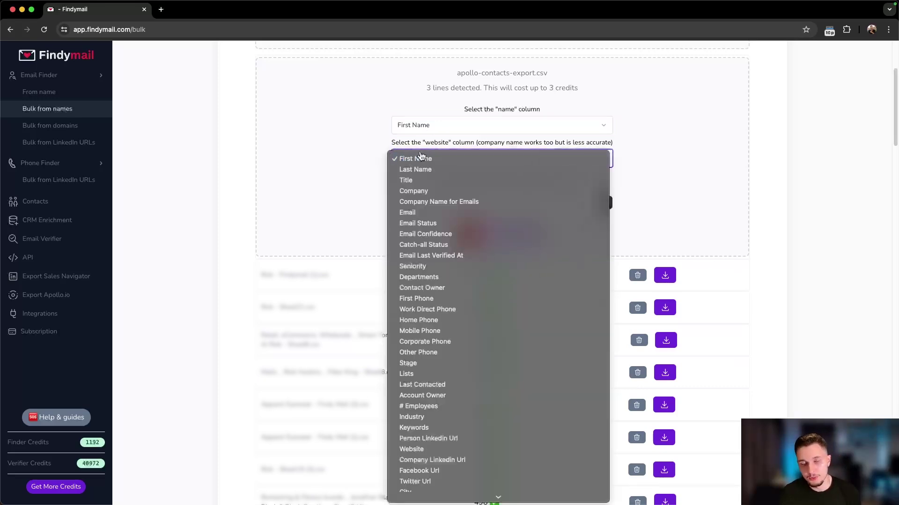
{"action": "left_click", "coordinate": [382, 152]}
{"action": "left_click", "coordinate": [424, 153]}
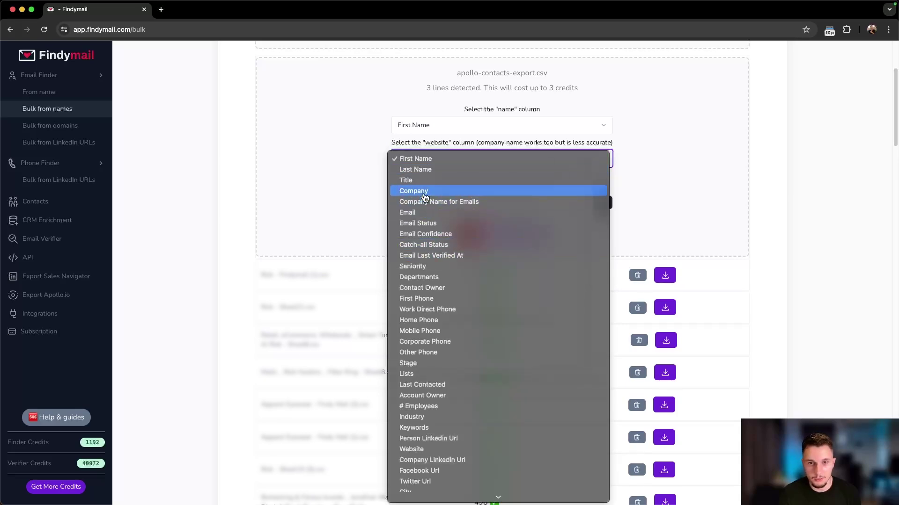
{"action": "scroll", "coordinate": [458, 274], "scroll_direction": "down", "scroll_amount": 1}
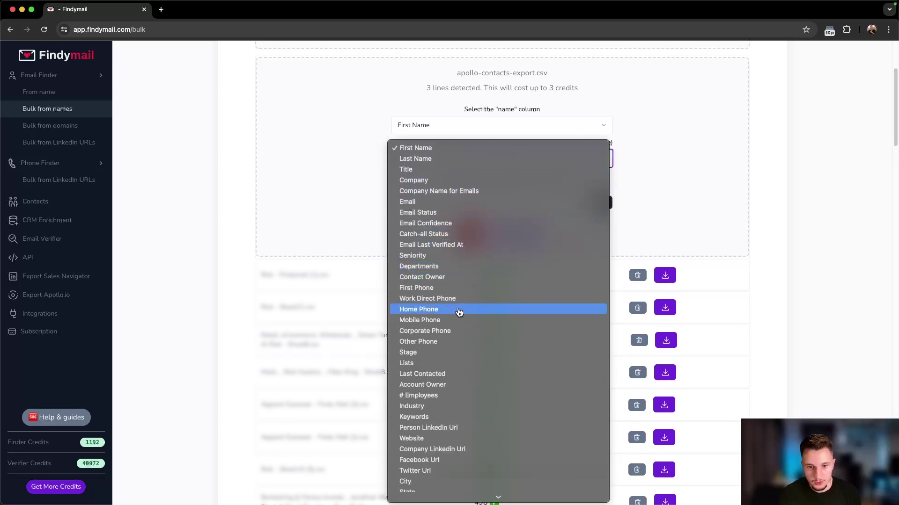
{"action": "scroll", "coordinate": [459, 318], "scroll_direction": "down", "scroll_amount": 4}
{"action": "scroll", "coordinate": [461, 418], "scroll_direction": "down", "scroll_amount": 7}
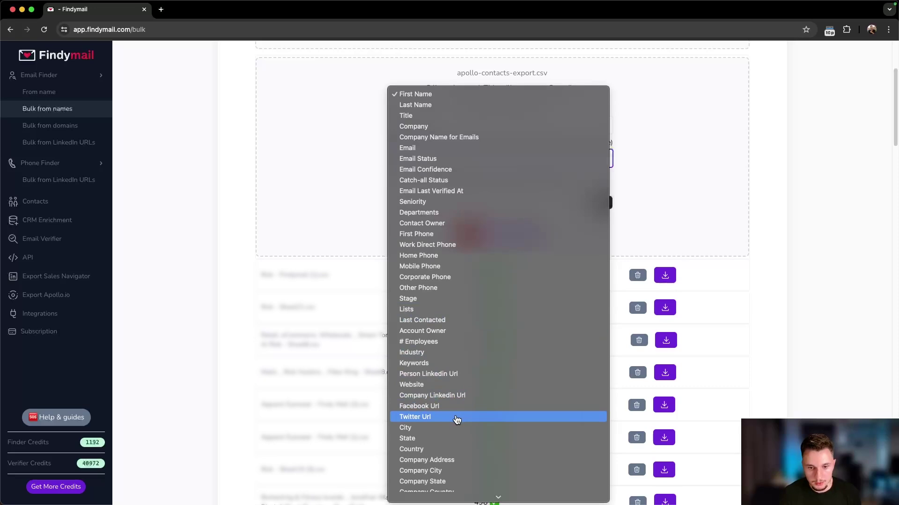
{"action": "scroll", "coordinate": [461, 436], "scroll_direction": "down", "scroll_amount": 10}
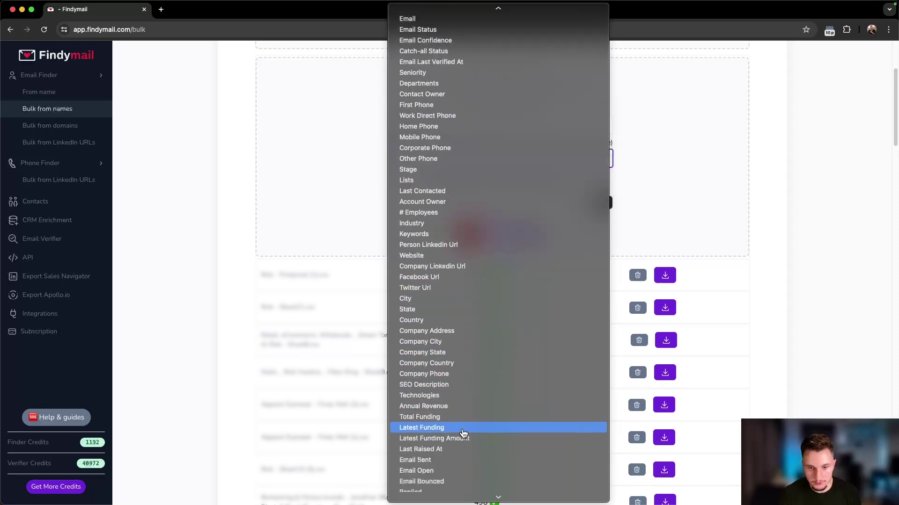
{"action": "left_click", "coordinate": [412, 205]}
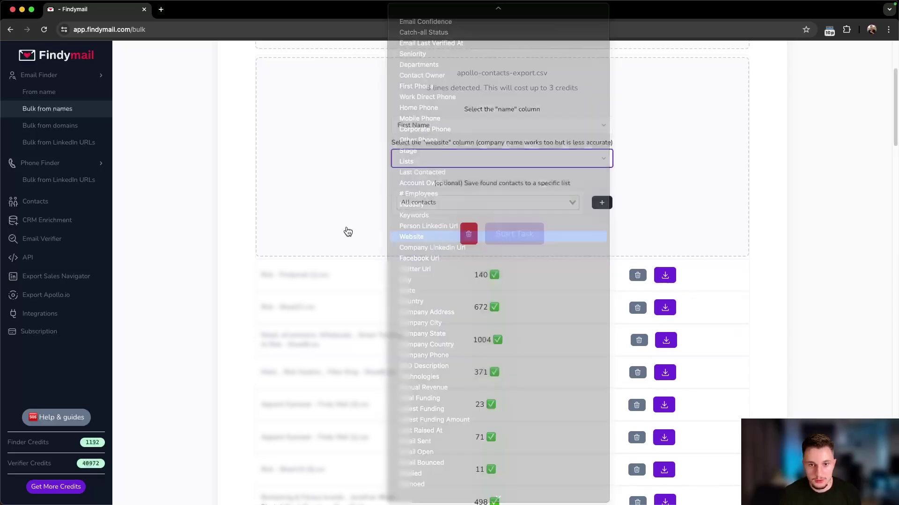
{"action": "left_click", "coordinate": [515, 235]}
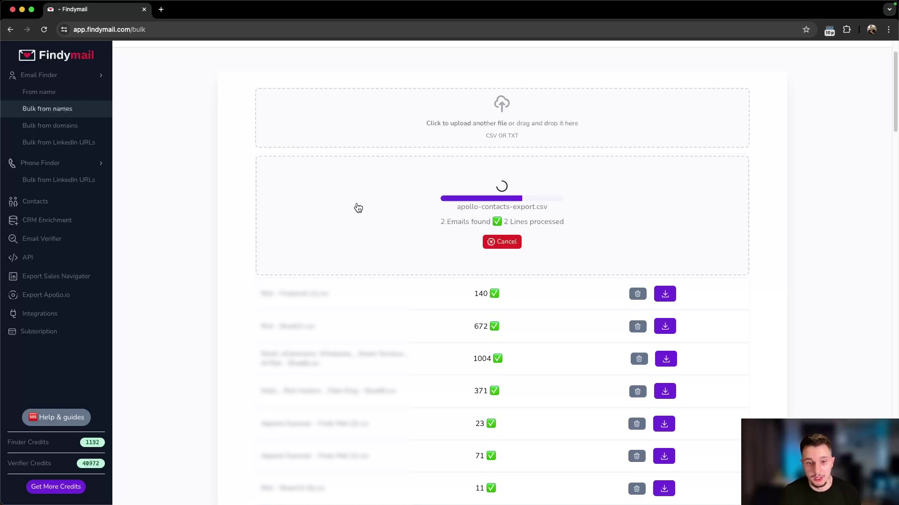
Step: Download the processed apollo-contacts-export results and import the CSV into a new sheets.new spreadsheet
{"action": "left_click", "coordinate": [663, 248]}
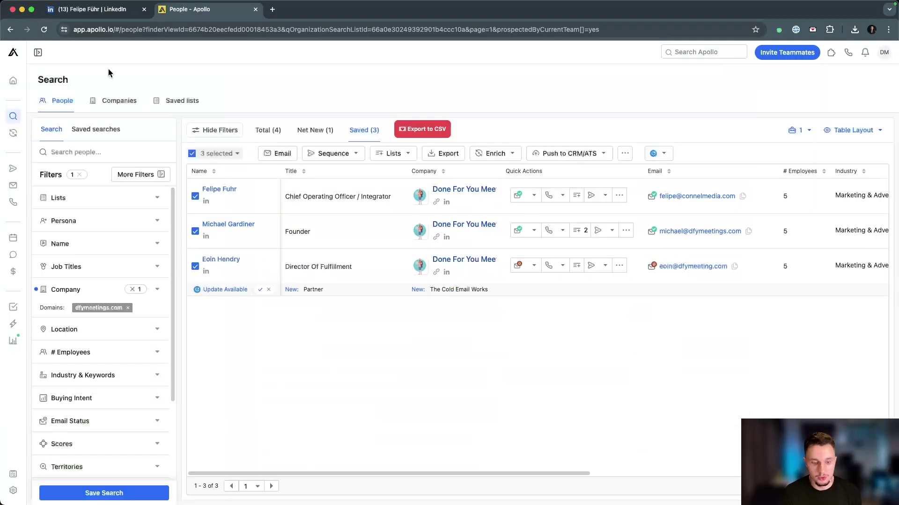
{"action": "left_click", "coordinate": [272, 9]}
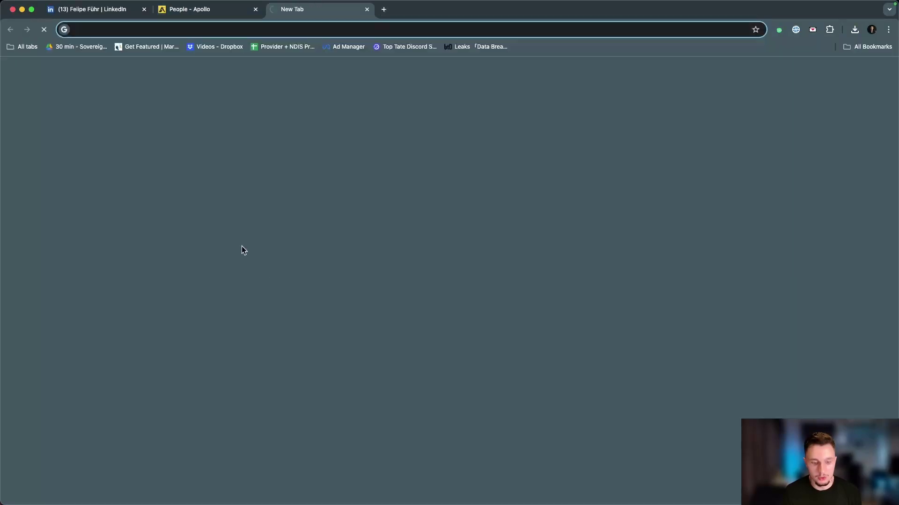
{"action": "type", "text": "sheets.new"}
{"action": "key", "text": "Return"}
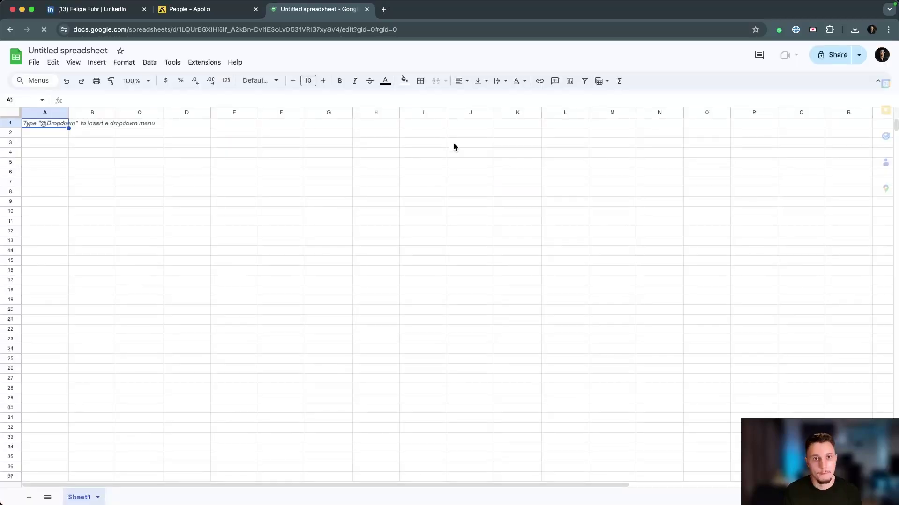
{"action": "left_click", "coordinate": [116, 143]}
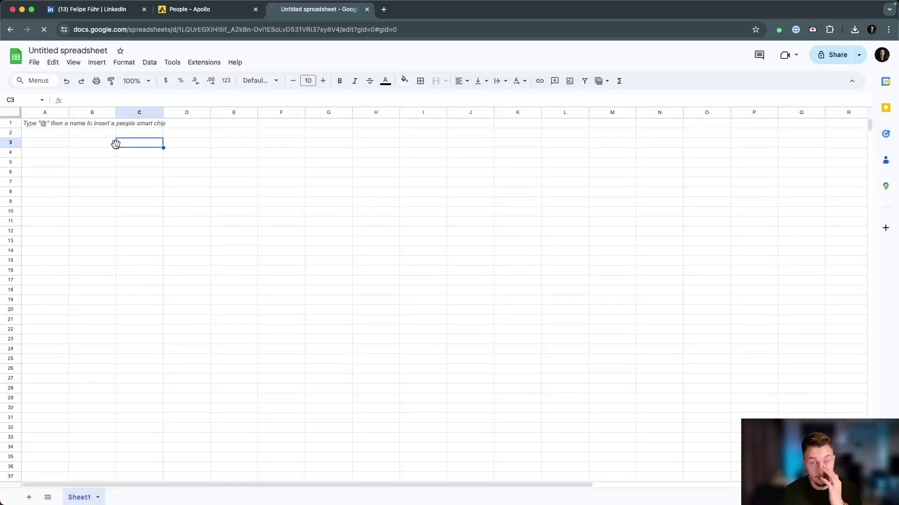
{"action": "key", "text": "super+r"}
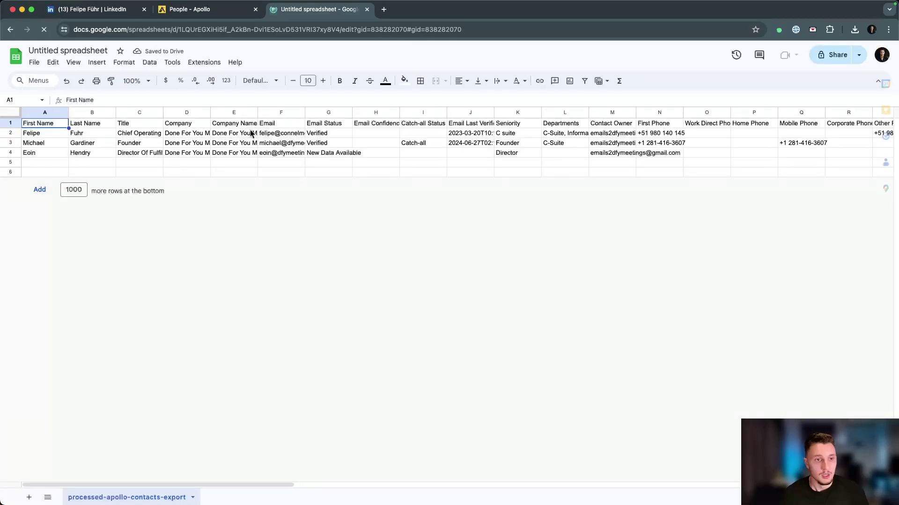
Step: Review the three found addresses in the findymail_email column (BD)
{"action": "left_click_drag", "start_coordinate": [252, 133], "coordinate": [250, 150]}
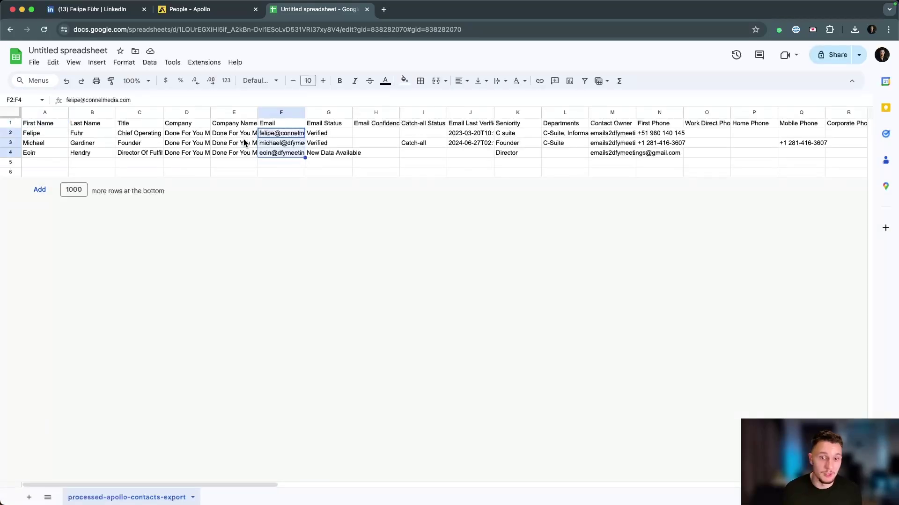
{"action": "scroll", "coordinate": [247, 143], "scroll_direction": "right", "scroll_amount": 15}
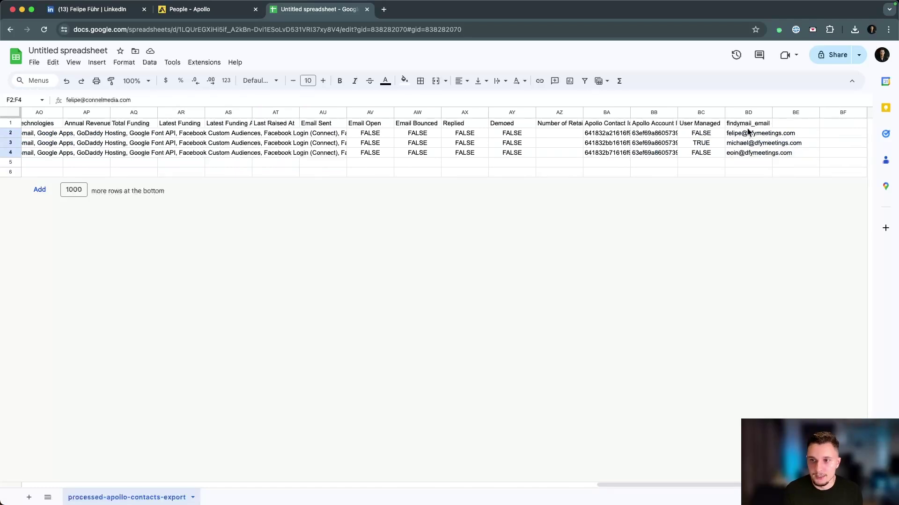
{"action": "left_click_drag", "start_coordinate": [748, 133], "coordinate": [751, 150]}
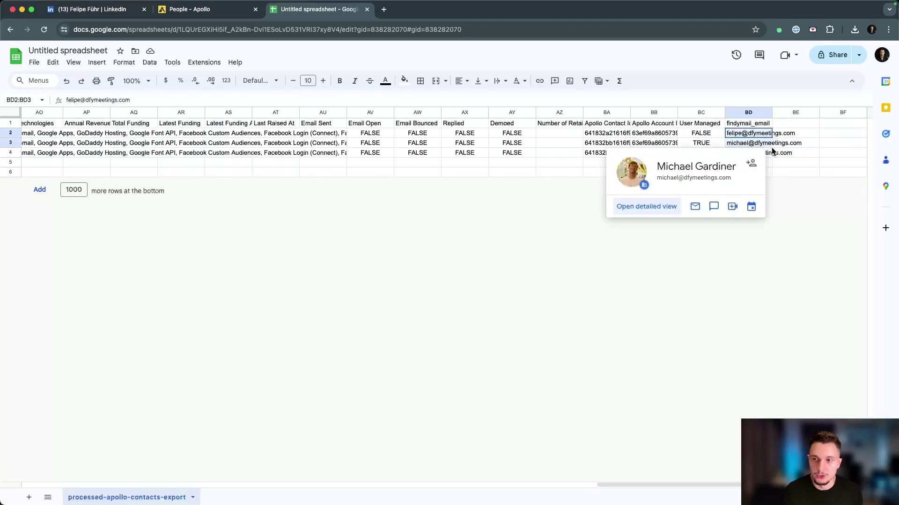
{"action": "left_click", "coordinate": [765, 155]}
{"action": "left_click", "coordinate": [784, 162]}
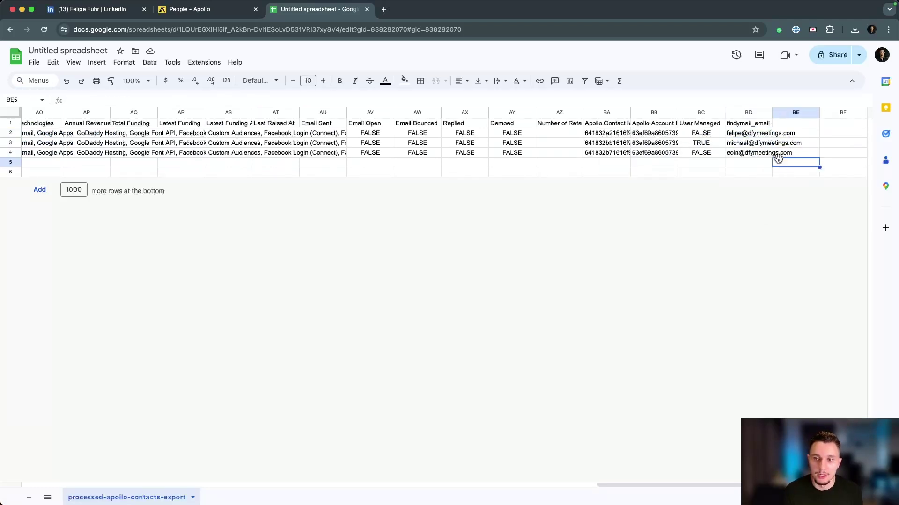
{"action": "left_click_drag", "start_coordinate": [753, 151], "coordinate": [751, 135]}
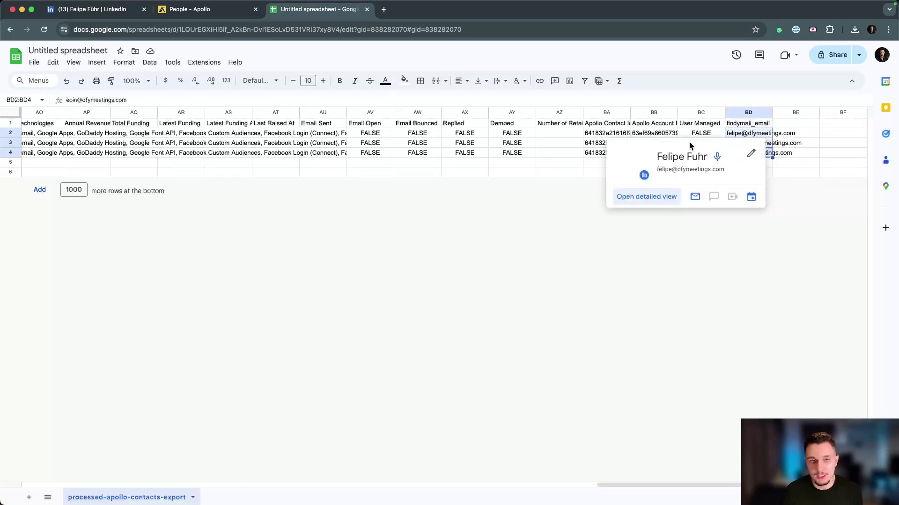
{"action": "scroll", "coordinate": [690, 144], "scroll_direction": "left", "scroll_amount": 20}
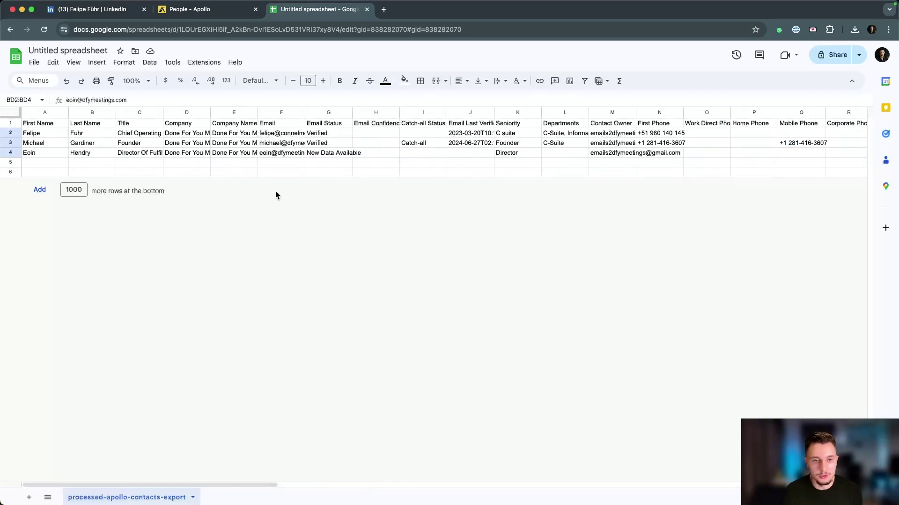
{"action": "left_click", "coordinate": [201, 10]}
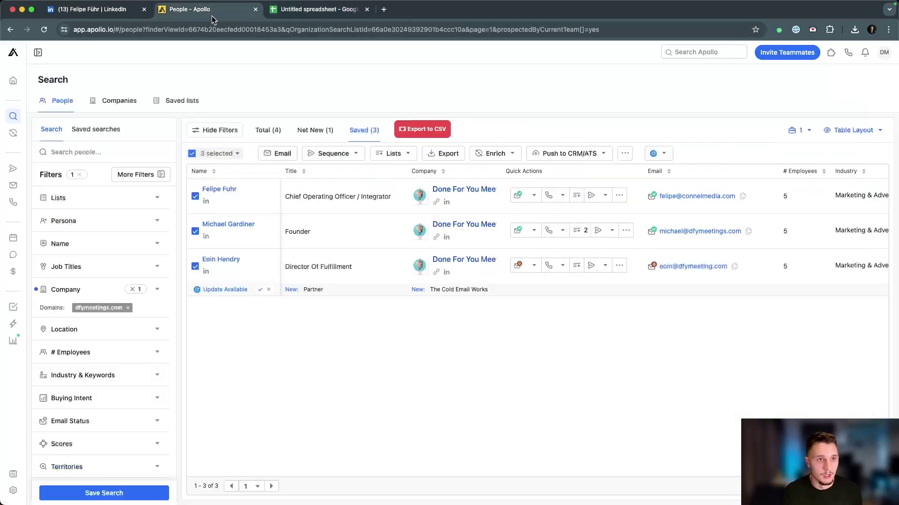
{"action": "left_click", "coordinate": [314, 13]}
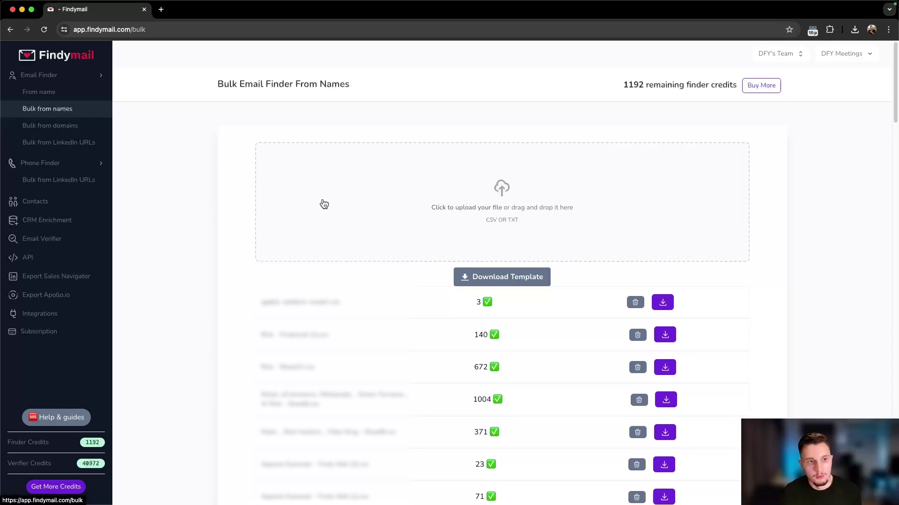
Step: Upload apollo-contacts-export.csv for domain enrichment with Website as the domain column
{"action": "left_click", "coordinate": [88, 146]}
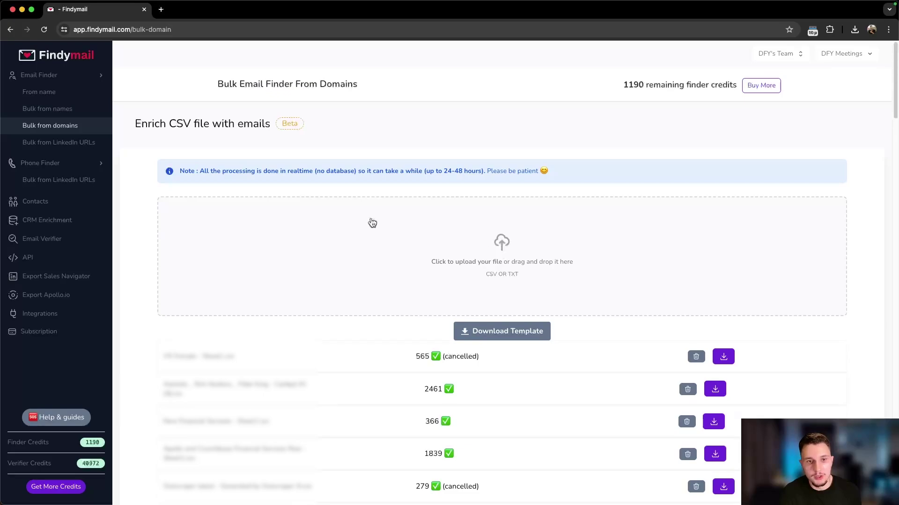
{"action": "left_click", "coordinate": [371, 222]}
{"action": "double_click", "coordinate": [358, 123]}
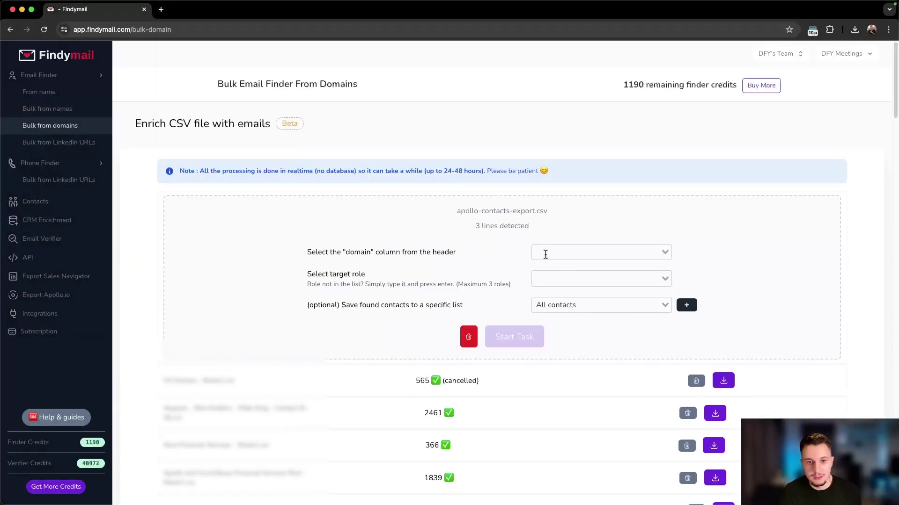
{"action": "left_click", "coordinate": [544, 253]}
{"action": "scroll", "coordinate": [578, 341], "scroll_direction": "down", "scroll_amount": 3}
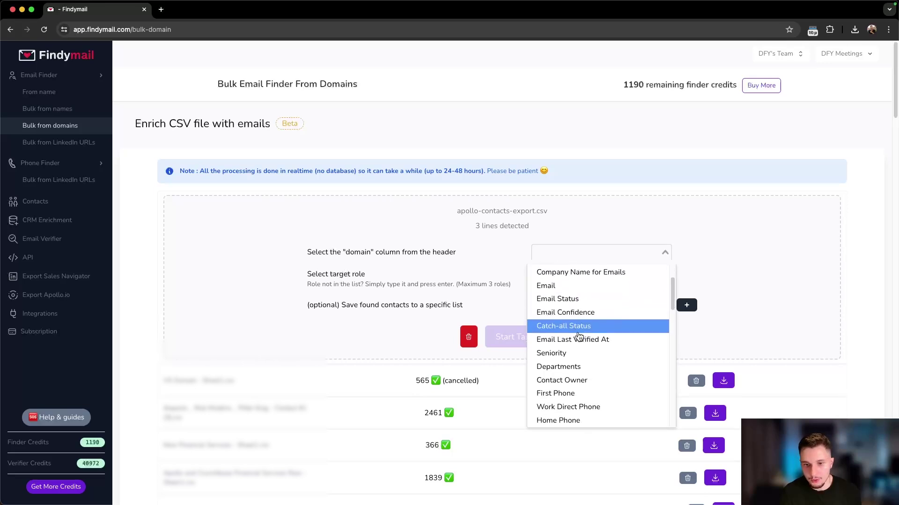
{"action": "scroll", "coordinate": [585, 352], "scroll_direction": "down", "scroll_amount": 5}
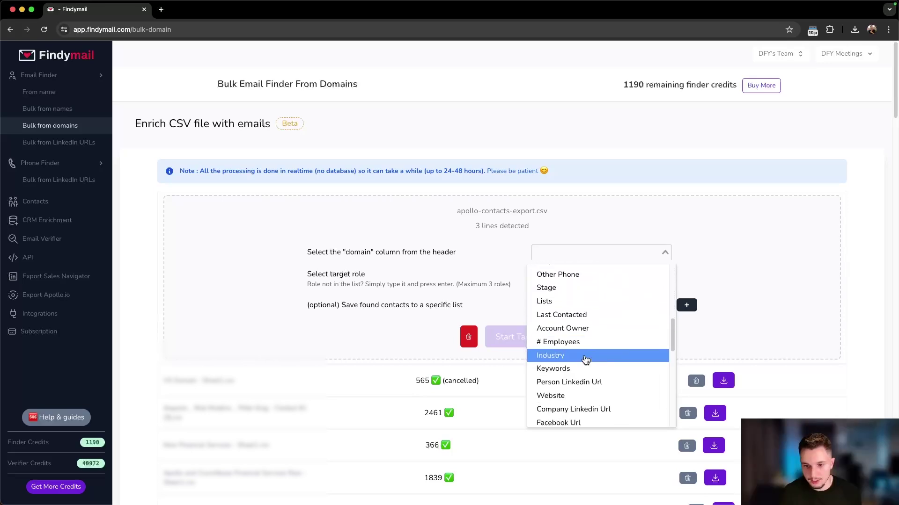
{"action": "left_click", "coordinate": [579, 398]}
Step: Add Founder, CEO and Owner as target roles
{"action": "left_click", "coordinate": [561, 281]}
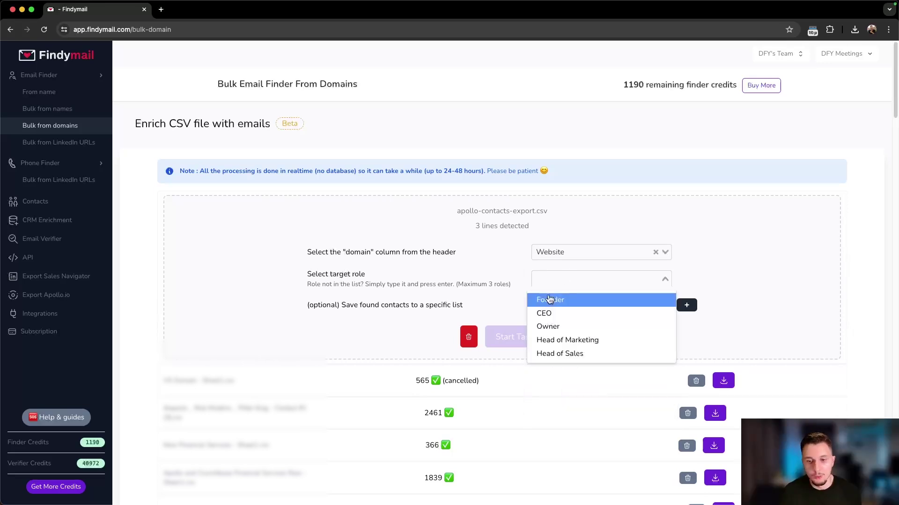
{"action": "left_click", "coordinate": [555, 305]}
{"action": "left_click", "coordinate": [593, 285]}
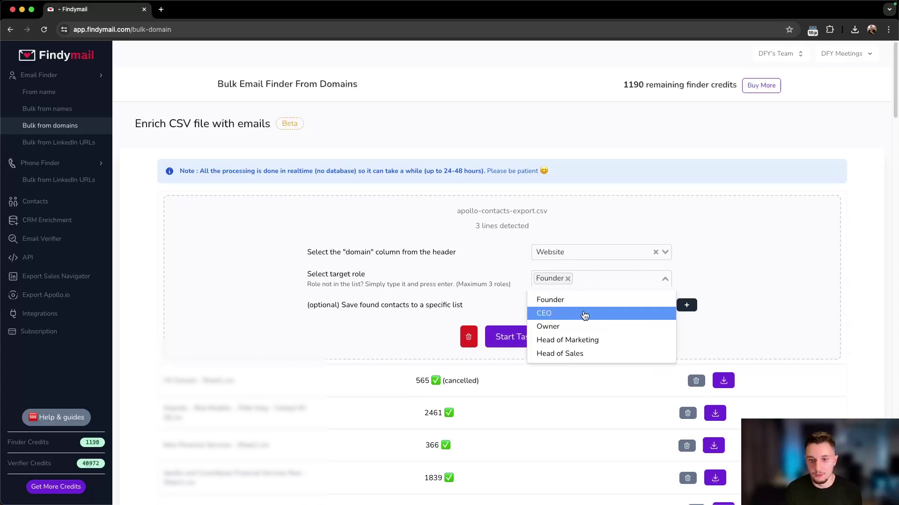
{"action": "left_click", "coordinate": [582, 314]}
{"action": "left_click", "coordinate": [610, 280]}
{"action": "left_click", "coordinate": [587, 325]}
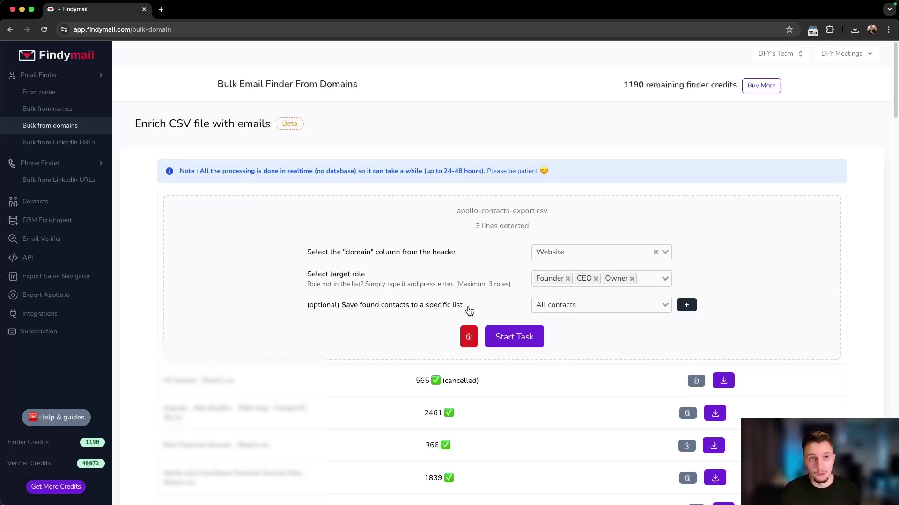
{"action": "left_click", "coordinate": [161, 9]}
Step: On clutch.co's Mobile App Development listings, copy Naked Development's website link
{"action": "type", "text": "clutch.co"}
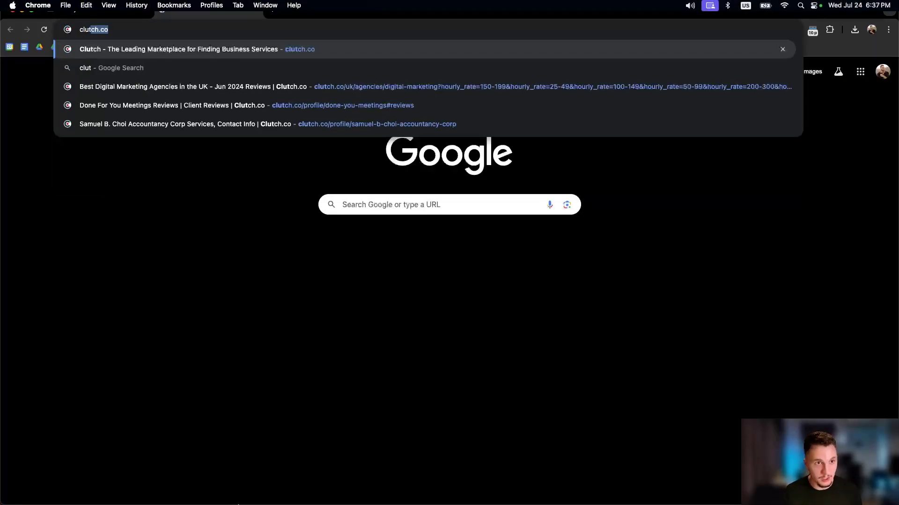
{"action": "key", "text": "Return"}
{"action": "scroll", "coordinate": [366, 414], "scroll_direction": "down", "scroll_amount": 10}
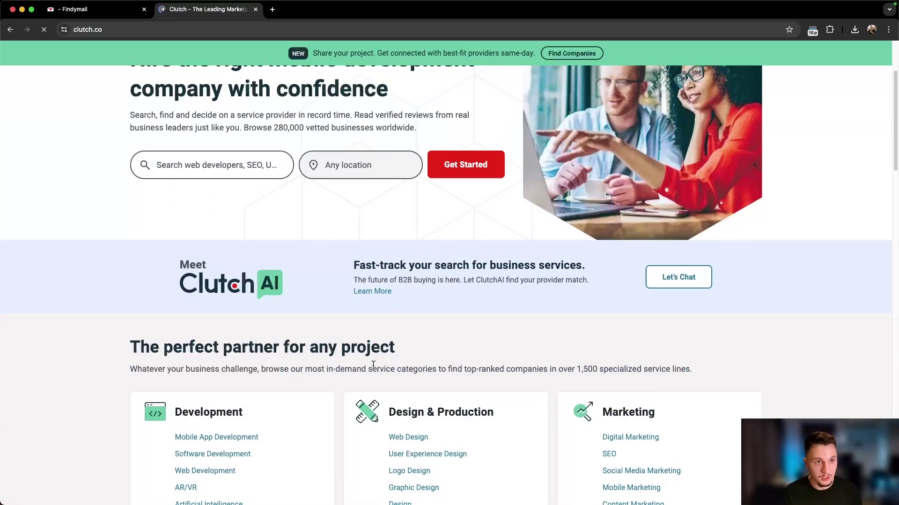
{"action": "scroll", "coordinate": [331, 310], "scroll_direction": "up", "scroll_amount": 4}
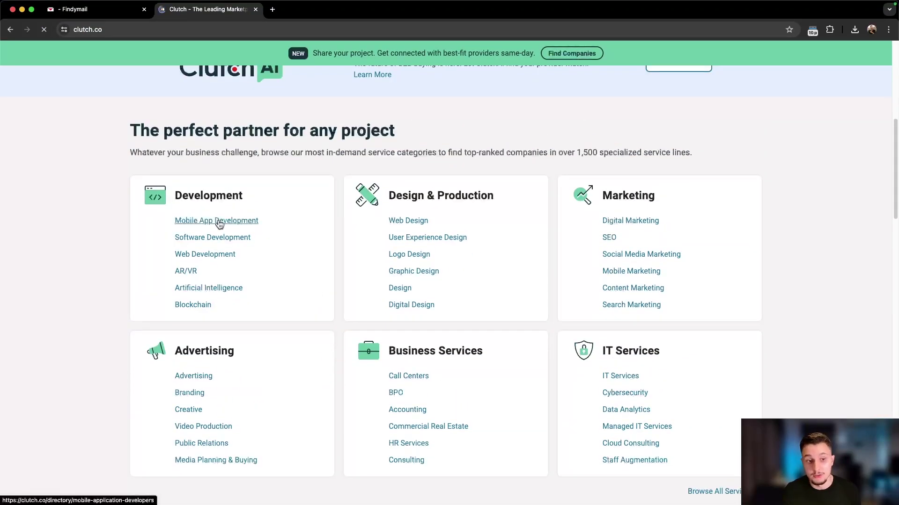
{"action": "left_click", "coordinate": [219, 224]}
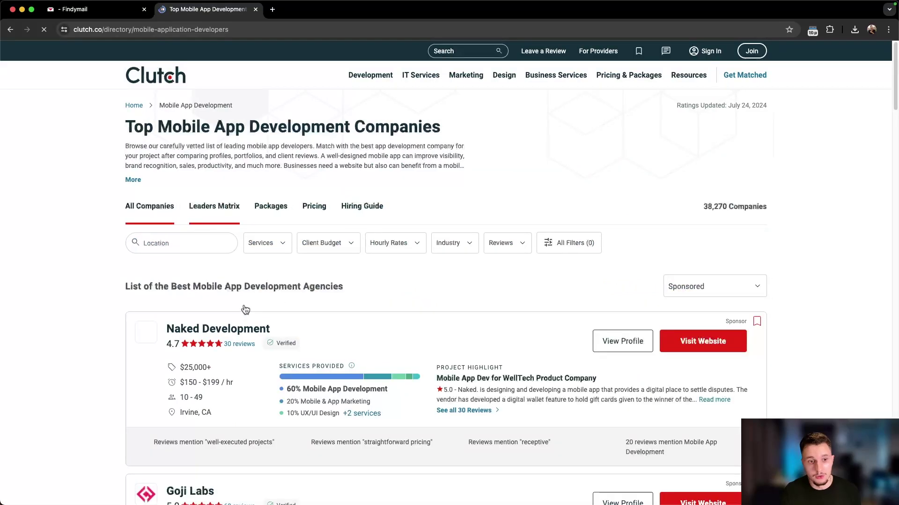
{"action": "scroll", "coordinate": [245, 310], "scroll_direction": "down", "scroll_amount": 1}
{"action": "right_click", "coordinate": [701, 302]}
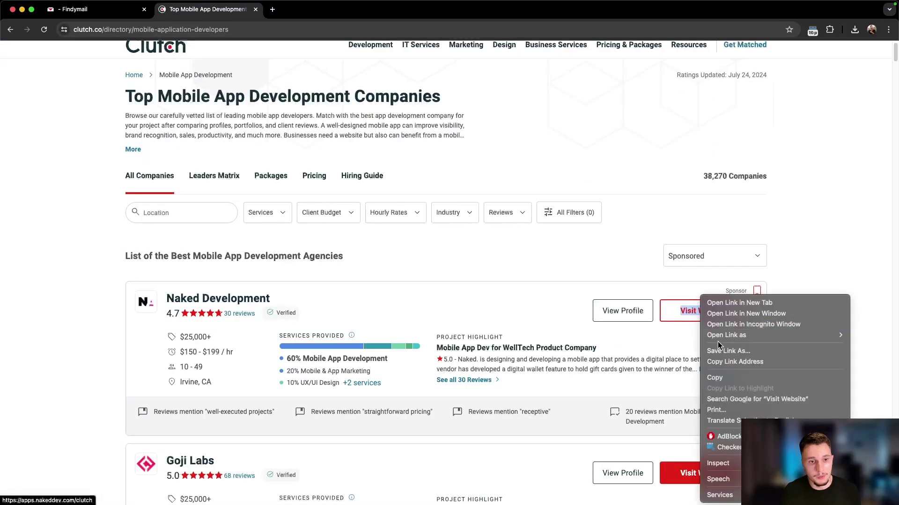
{"action": "left_click", "coordinate": [734, 363]}
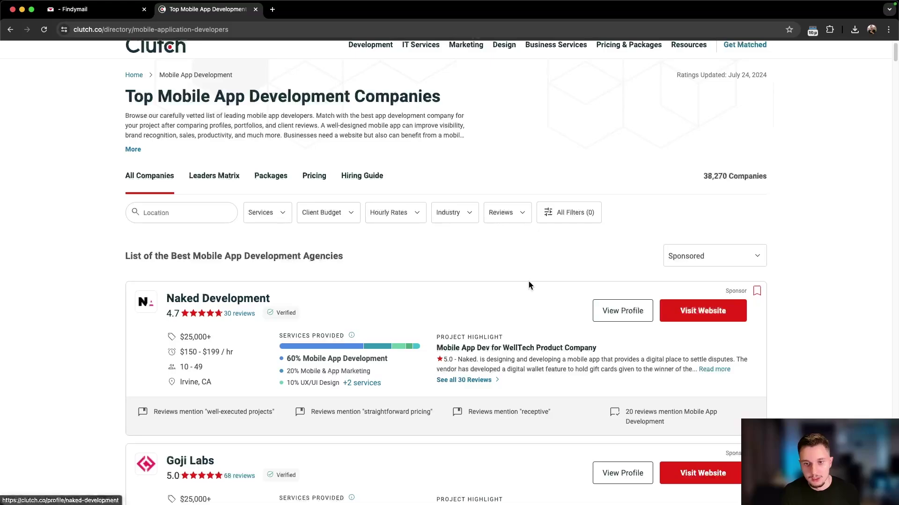
{"action": "key", "text": "super+grave"}
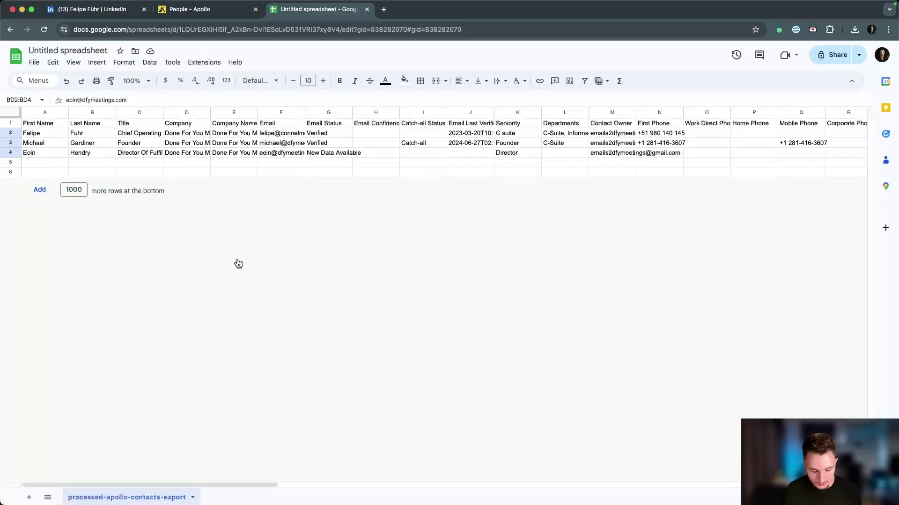
{"action": "key", "text": "ctrl+v"}
{"action": "left_click", "coordinate": [53, 135]}
{"action": "left_click", "coordinate": [52, 142]}
{"action": "left_click", "coordinate": [48, 163]}
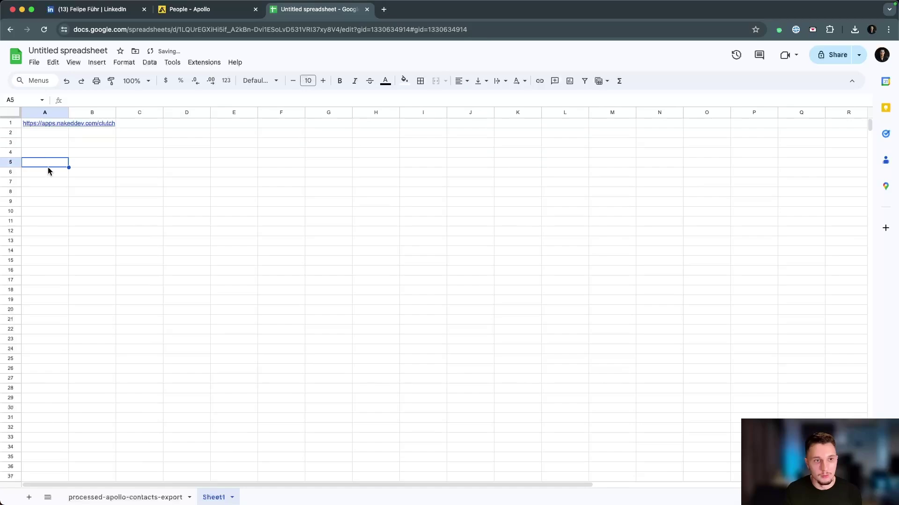
{"action": "left_click", "coordinate": [48, 172]}
{"action": "left_click_drag", "start_coordinate": [57, 123], "coordinate": [46, 229]}
{"action": "left_click", "coordinate": [46, 241]}
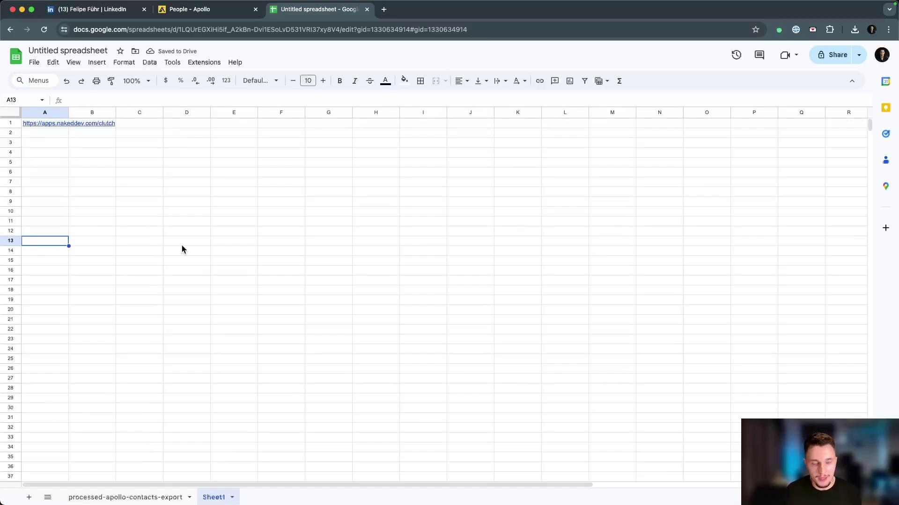
Step: Return to the Findymail tab and start the domain enrichment task for apollo-contacts-export.csv
{"action": "key", "text": "ctrl+Right"}
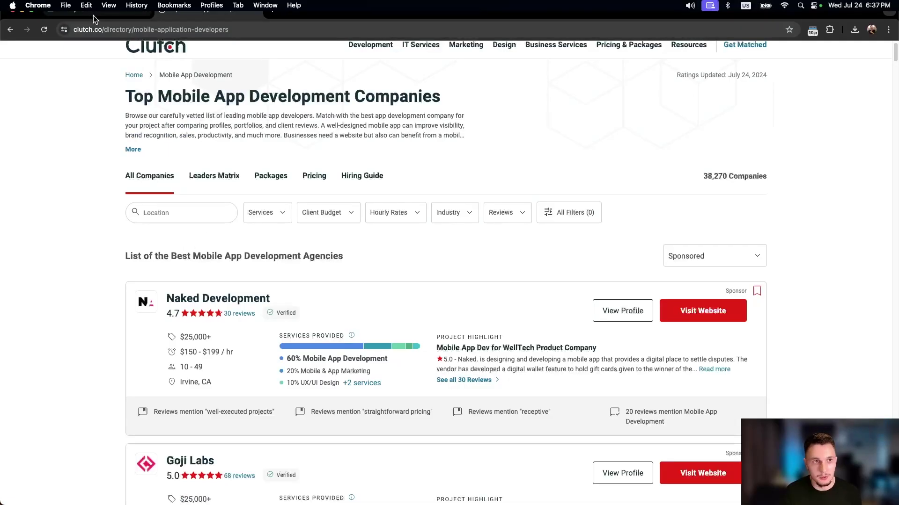
{"action": "left_click", "coordinate": [94, 15]}
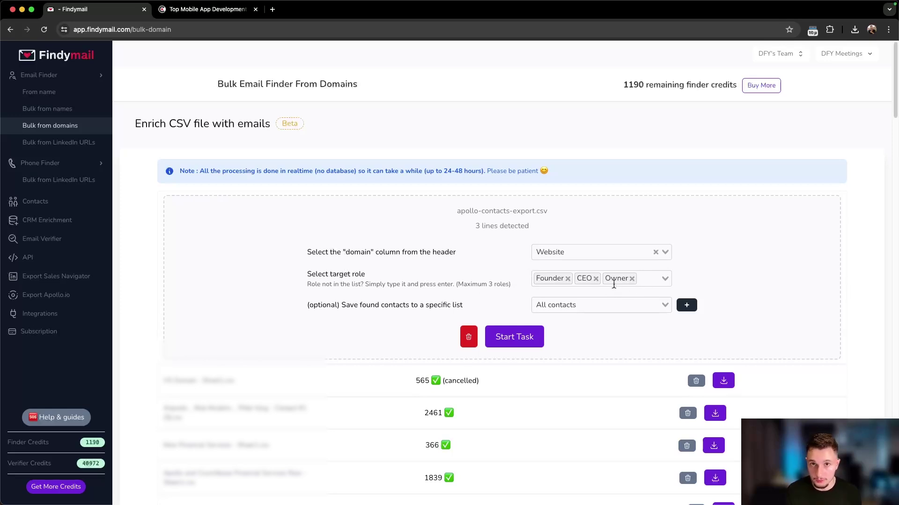
{"action": "left_click_drag", "start_coordinate": [457, 284], "coordinate": [509, 284]}
{"action": "left_click", "coordinate": [504, 340]}
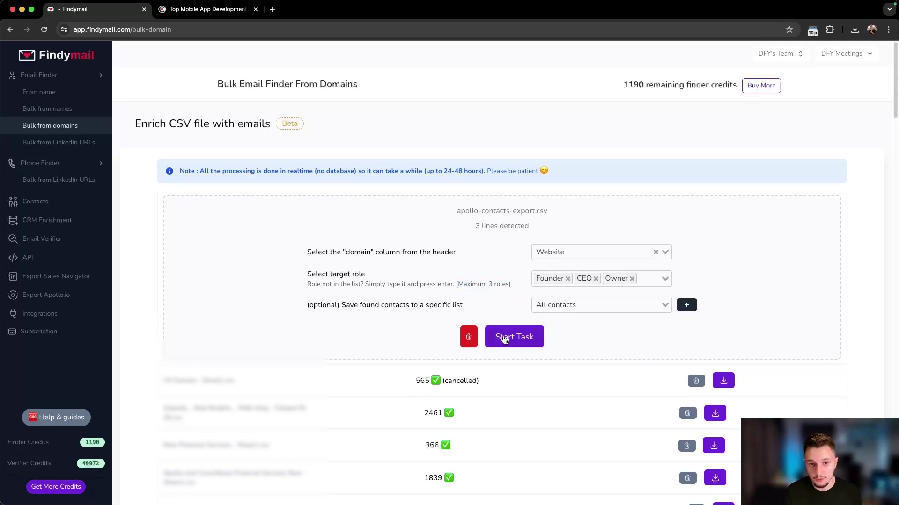
{"action": "left_click", "coordinate": [497, 338]}
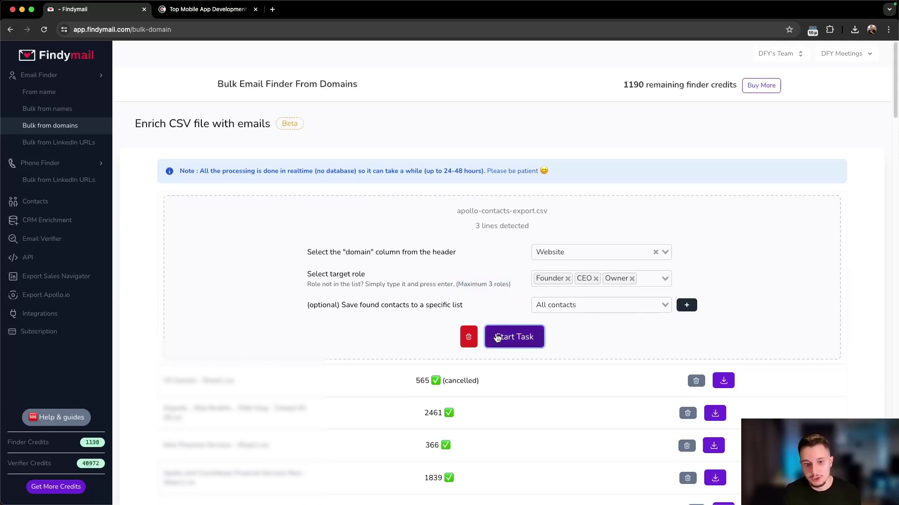
{"action": "scroll", "coordinate": [566, 283], "scroll_direction": "down", "scroll_amount": 1}
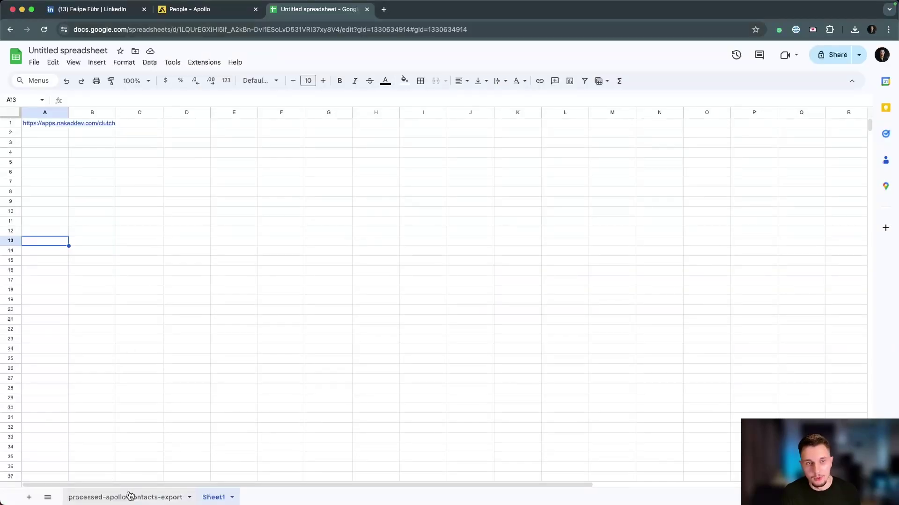
Step: Download the three-result enrichment file and import it into Sheets as a new sheet
{"action": "left_click", "coordinate": [129, 496]}
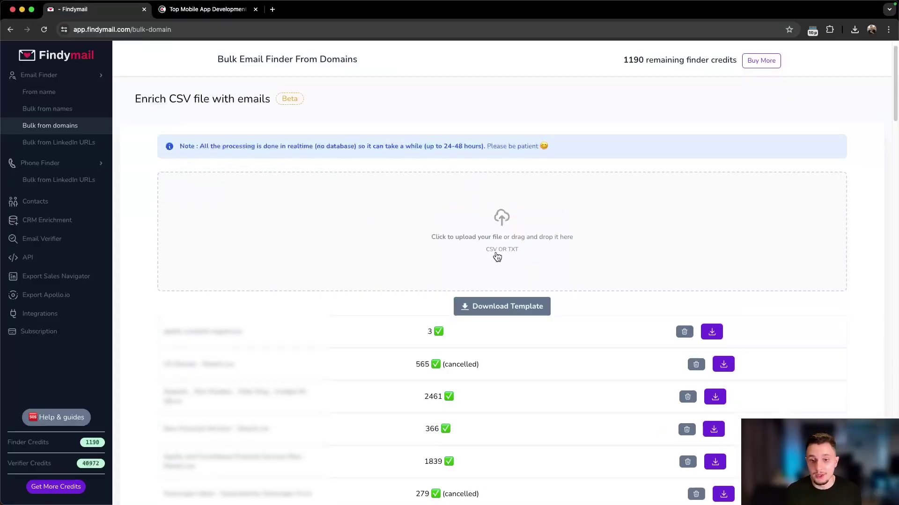
{"action": "left_click", "coordinate": [712, 332]}
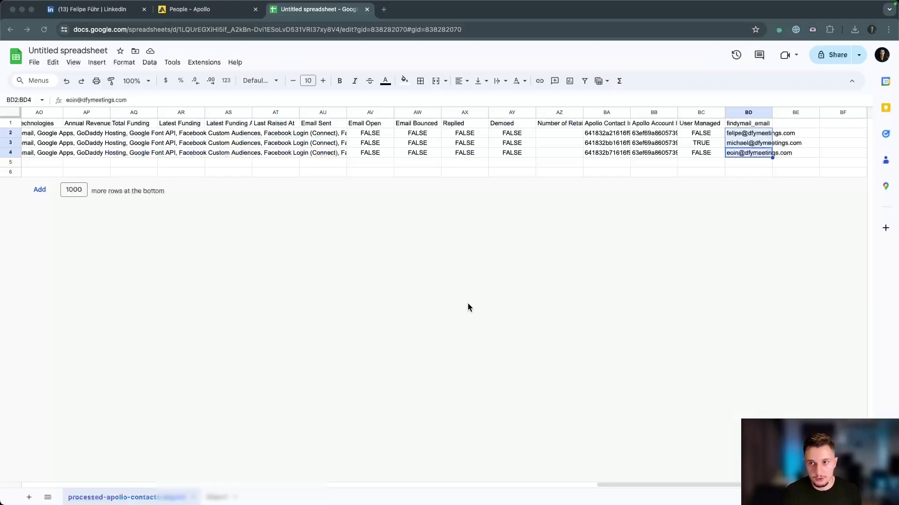
{"action": "left_click", "coordinate": [35, 62]}
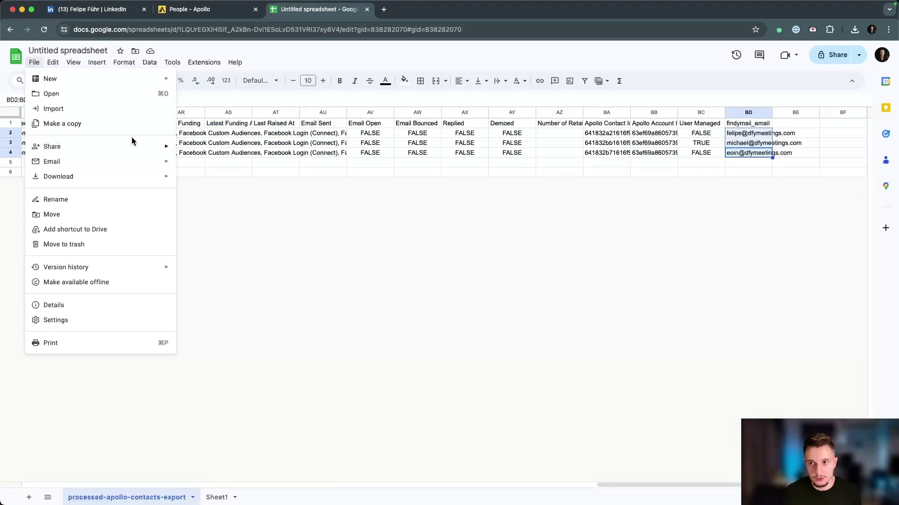
{"action": "left_click", "coordinate": [126, 116]}
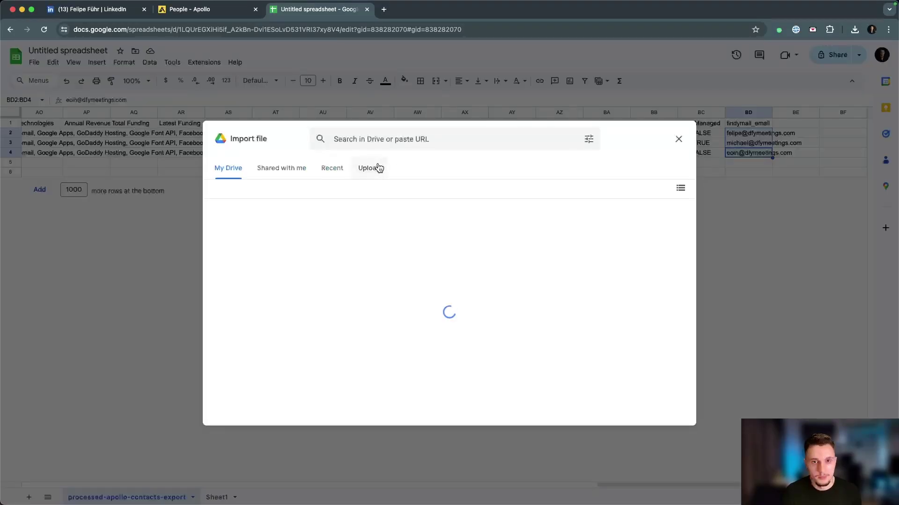
{"action": "left_click", "coordinate": [374, 168]}
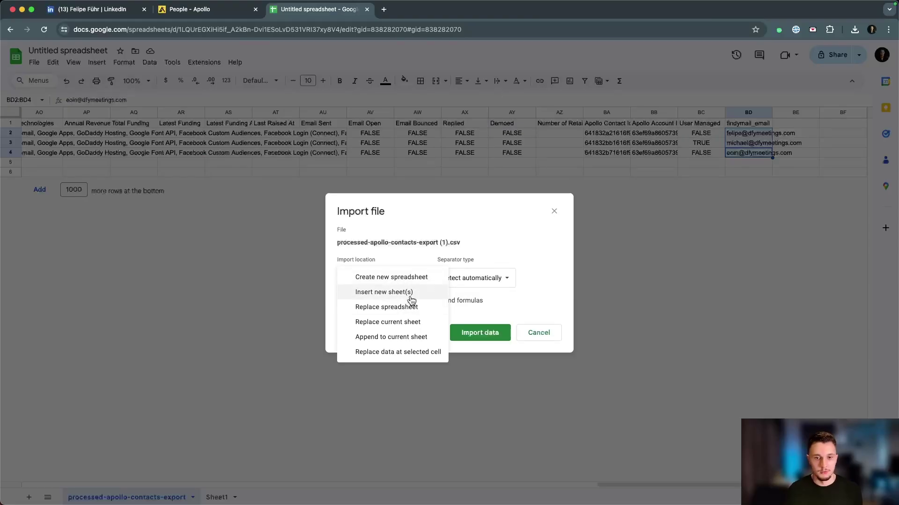
{"action": "left_click", "coordinate": [410, 296]}
{"action": "left_click", "coordinate": [485, 331]}
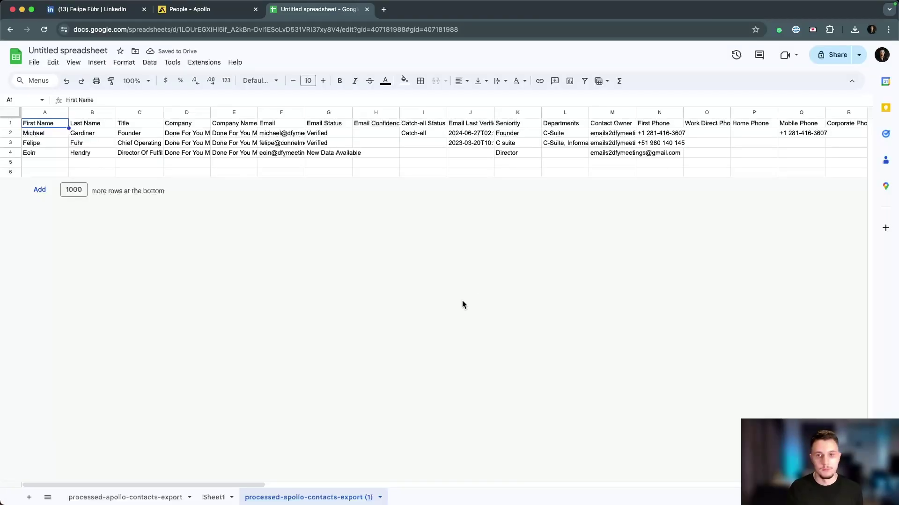
Step: Compare the three contacts' names and titles with the identical findymail_email values in BG2:BG4
{"action": "scroll", "coordinate": [359, 159], "scroll_direction": "right", "scroll_amount": 20}
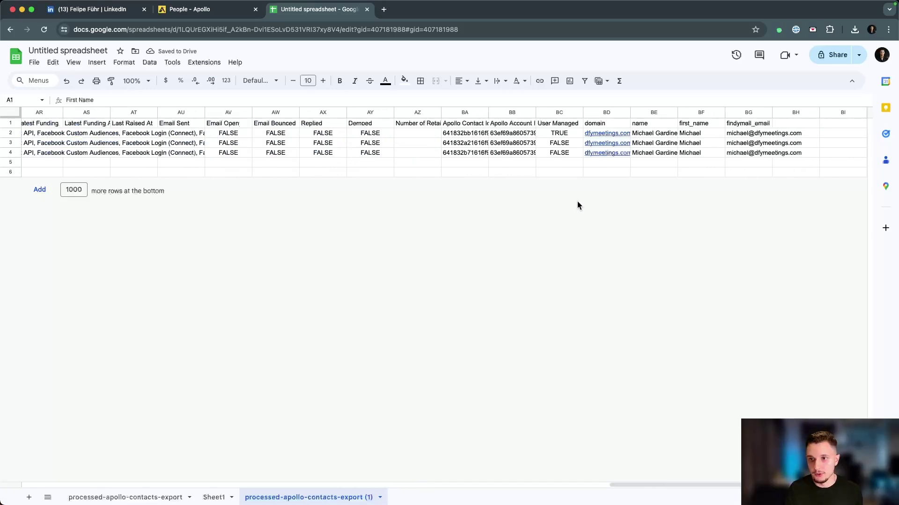
{"action": "left_click_drag", "start_coordinate": [752, 133], "coordinate": [751, 151]}
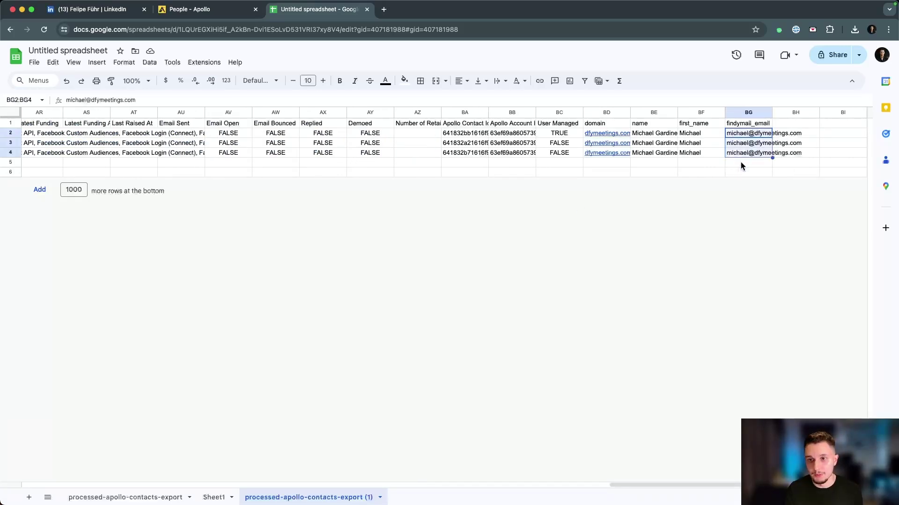
{"action": "scroll", "coordinate": [740, 164], "scroll_direction": "left", "scroll_amount": 20}
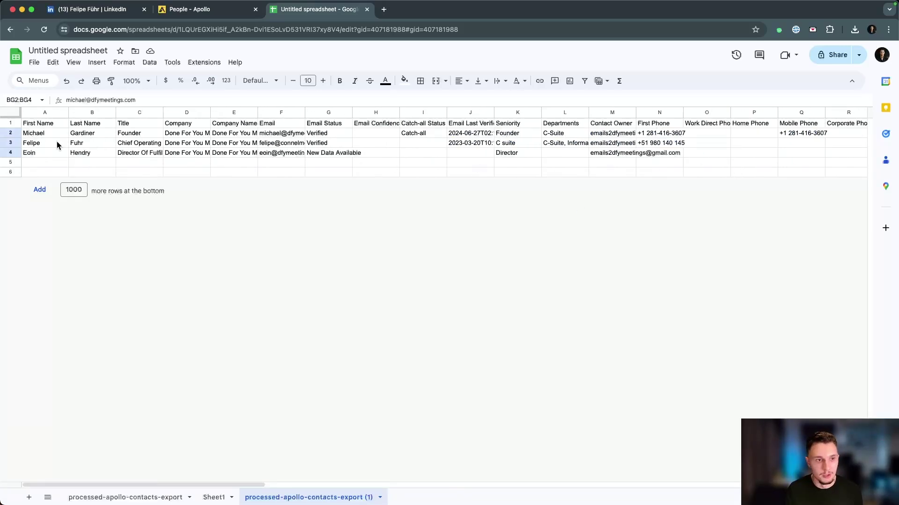
{"action": "left_click", "coordinate": [117, 137]}
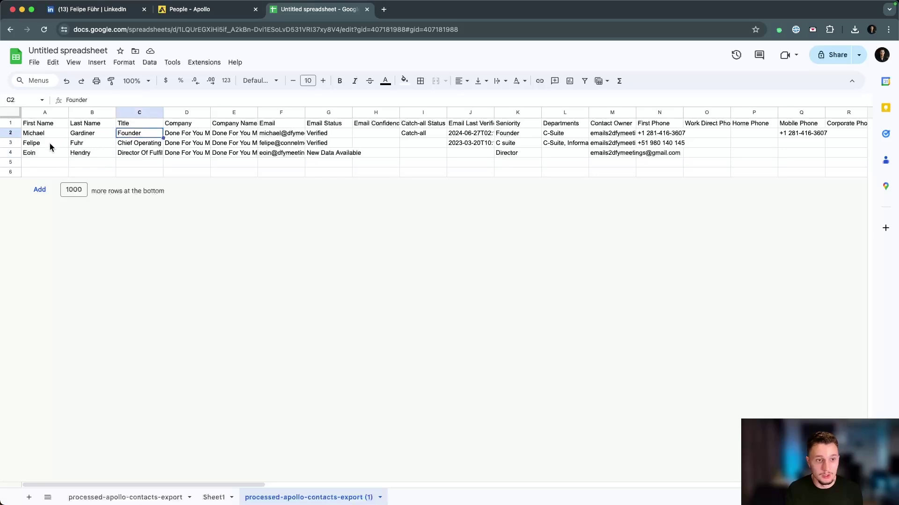
{"action": "left_click_drag", "start_coordinate": [49, 143], "coordinate": [48, 151]}
{"action": "left_click", "coordinate": [58, 152]}
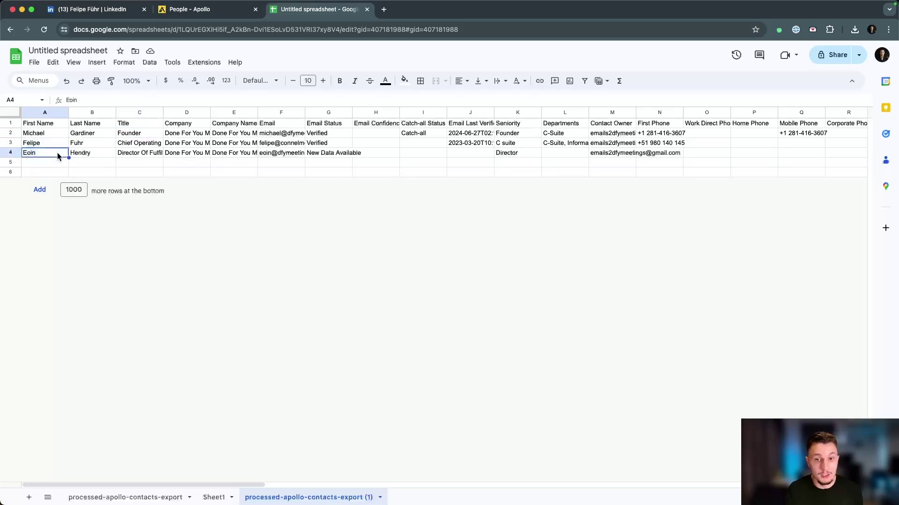
{"action": "scroll", "coordinate": [71, 151], "scroll_direction": "right", "scroll_amount": 20}
{"action": "left_click_drag", "start_coordinate": [739, 135], "coordinate": [740, 153]}
{"action": "left_click", "coordinate": [626, 172]}
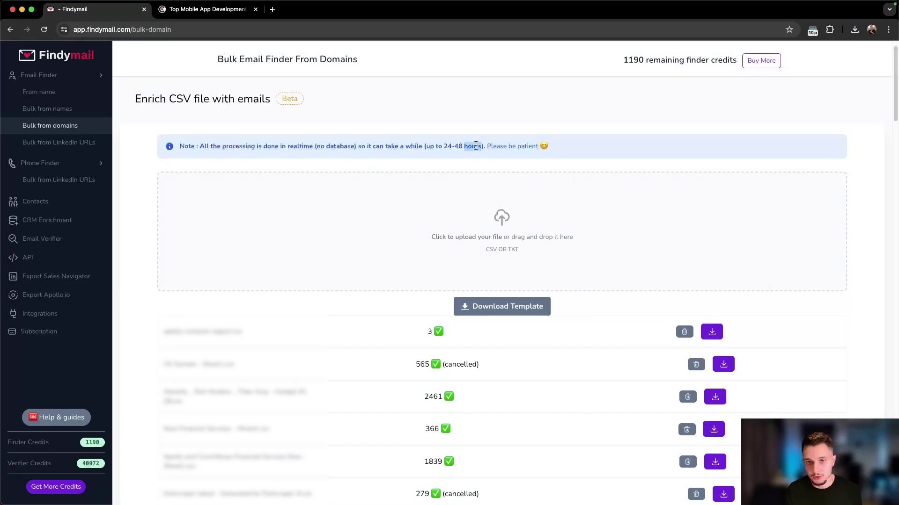
Step: Go to Findymail's Bulk from LinkedIn URLs email finder
{"action": "triple_click", "coordinate": [478, 145]}
{"action": "left_click", "coordinate": [470, 157]}
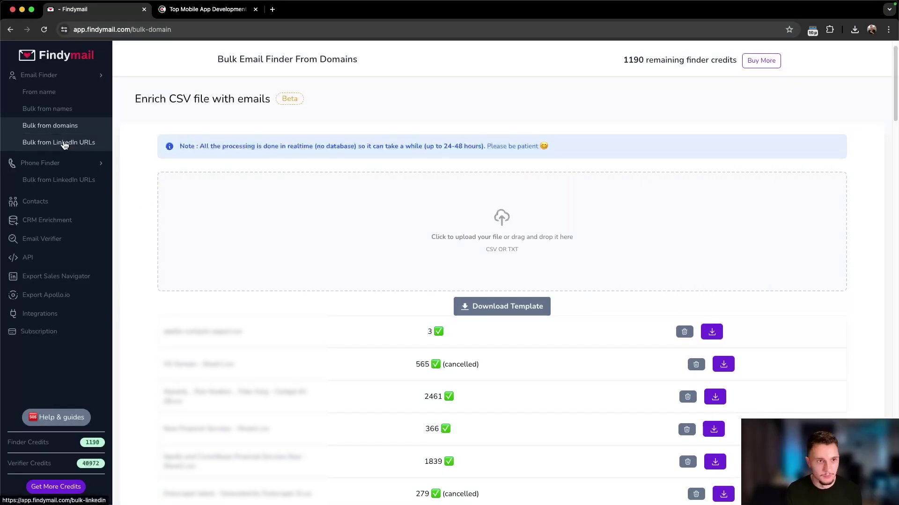
{"action": "left_click", "coordinate": [78, 144]}
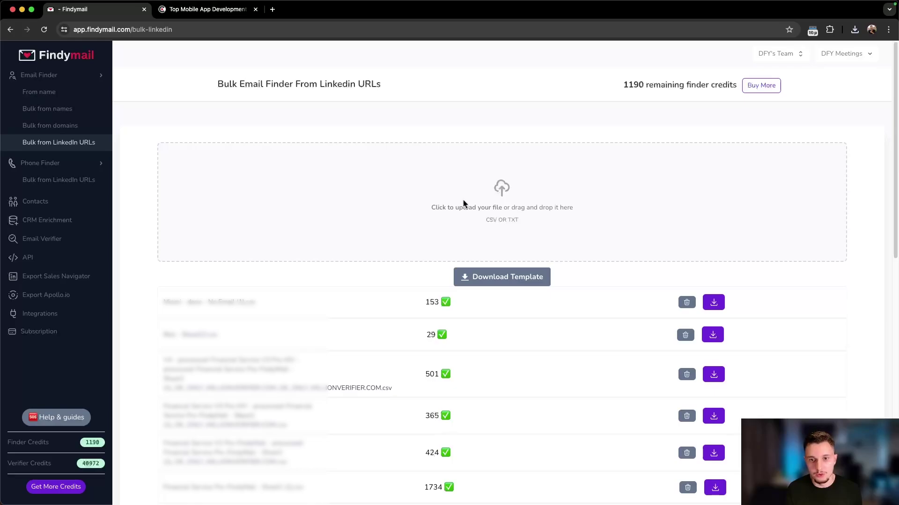
Step: Upload apollo-contacts-export.csv, detecting 3 LinkedIn URLs, then bring up the LinkedIn profile window
{"action": "left_click", "coordinate": [464, 204]}
{"action": "left_click", "coordinate": [372, 151]}
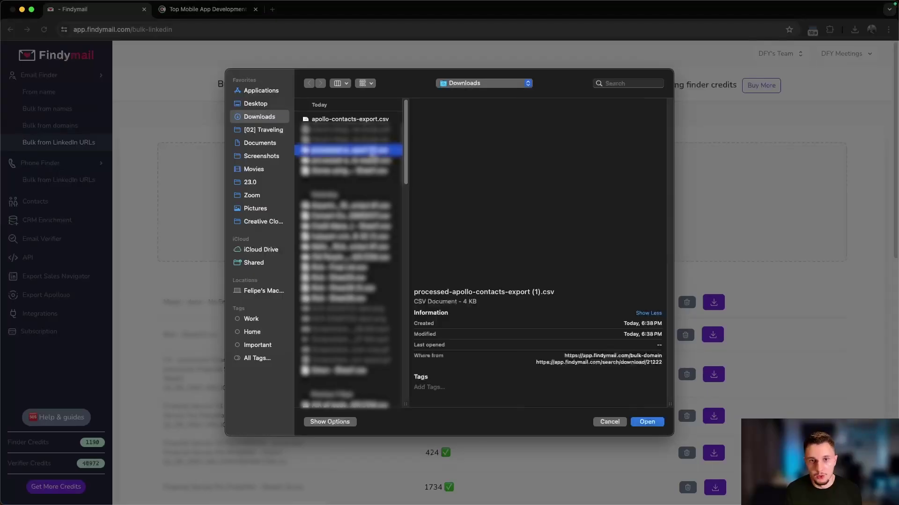
{"action": "left_click", "coordinate": [359, 120]}
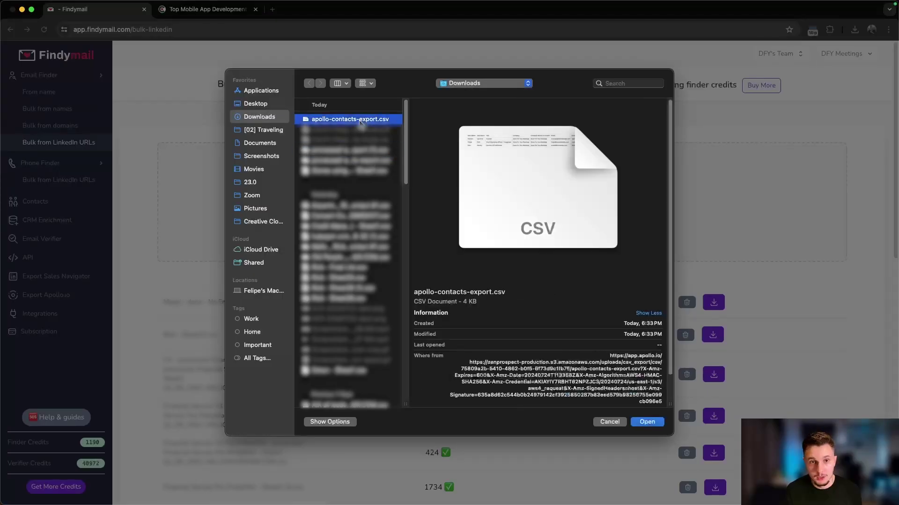
{"action": "double_click", "coordinate": [359, 119]}
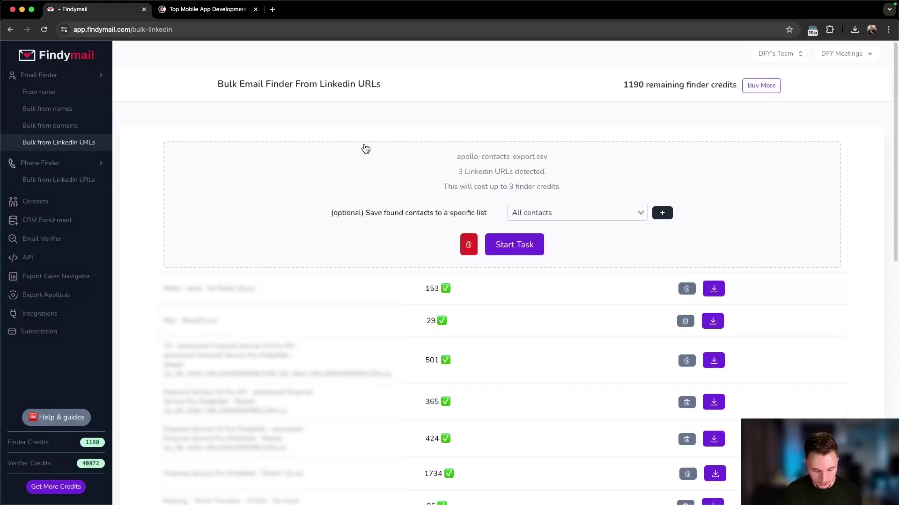
{"action": "key", "text": "super+grave"}
{"action": "left_click", "coordinate": [109, 13]}
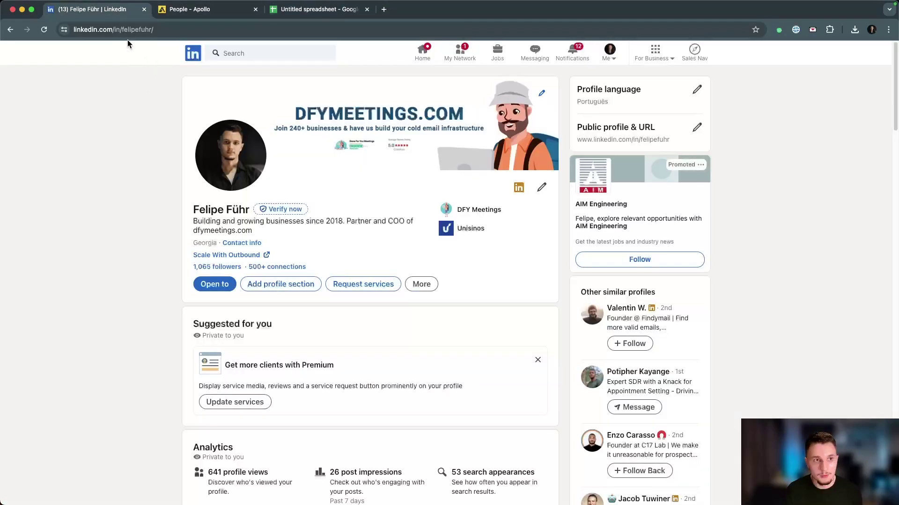
Step: Copy the LinkedIn profile URL into cell A1 of a new Sheet2
{"action": "key", "text": "super+l"}
{"action": "key", "text": "super+c"}
{"action": "key", "text": "BackSpace"}
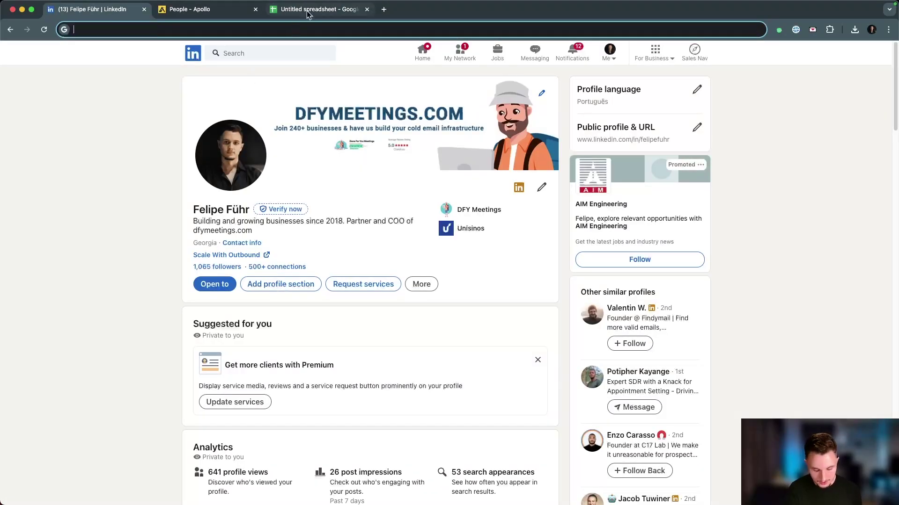
{"action": "left_click", "coordinate": [307, 13]}
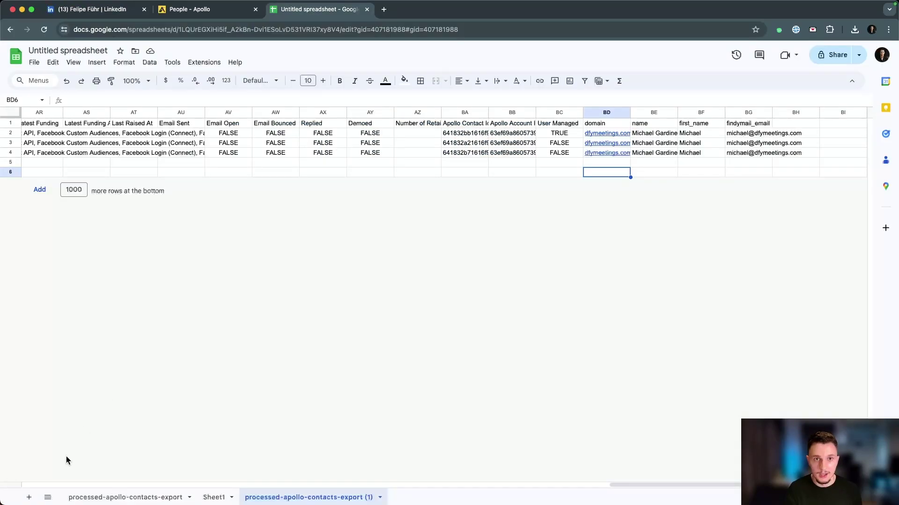
{"action": "left_click", "coordinate": [29, 494]}
{"action": "key", "text": "super+v"}
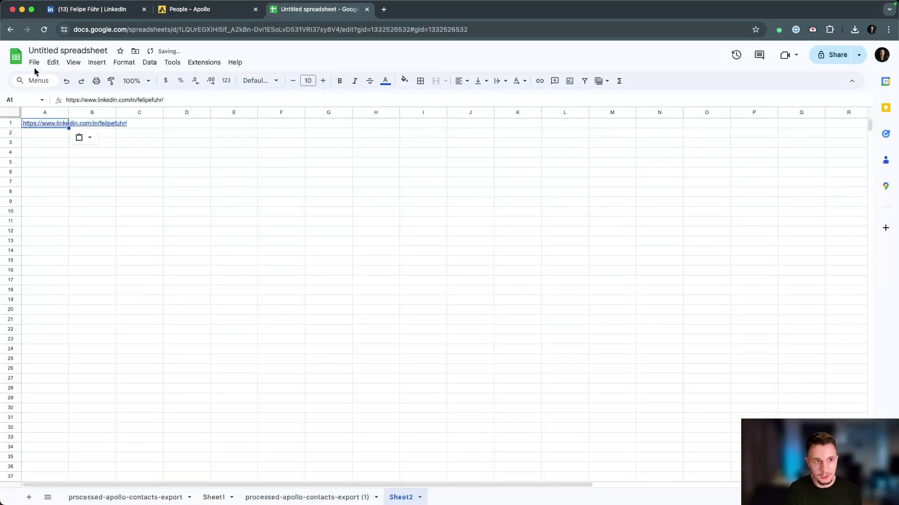
{"action": "left_click", "coordinate": [34, 62]}
{"action": "key", "text": "Escape"}
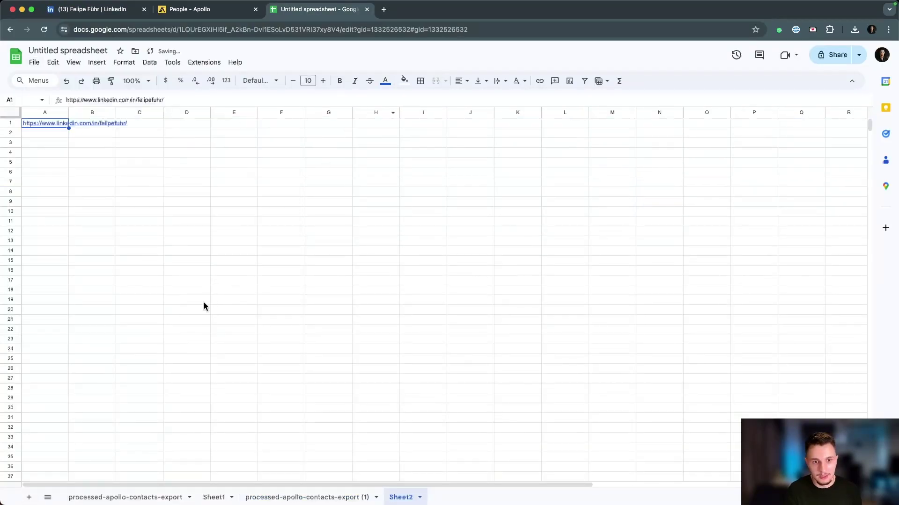
{"action": "left_click", "coordinate": [204, 303]}
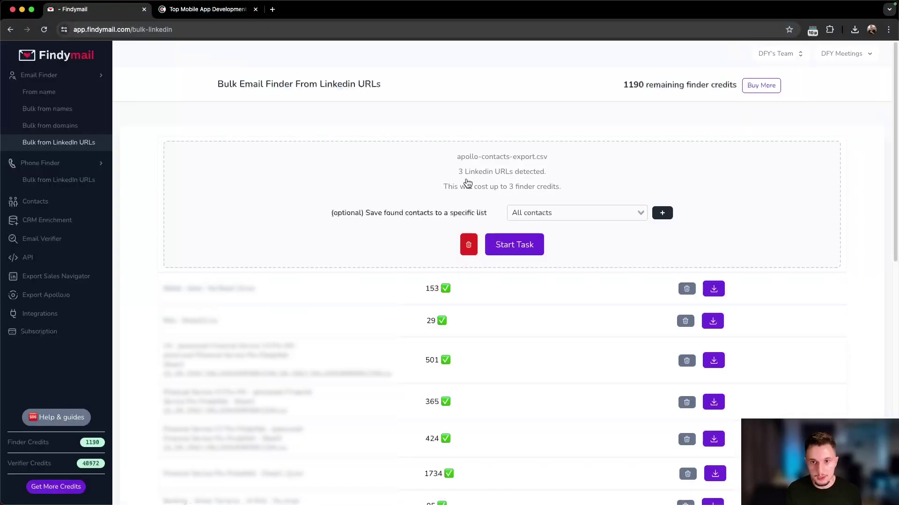
Step: Run the LinkedIn URL email search, finding 2 emails, and download the results file
{"action": "left_click_drag", "start_coordinate": [456, 173], "coordinate": [548, 175]}
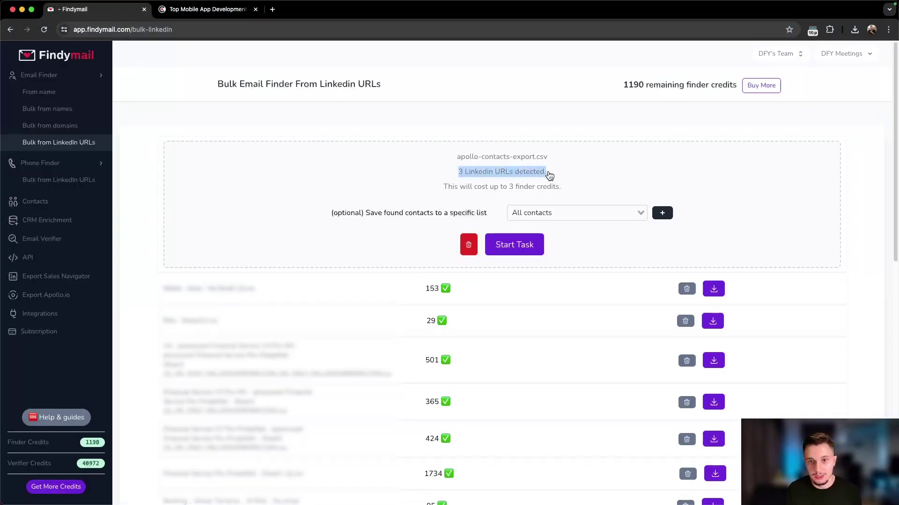
{"action": "left_click", "coordinate": [507, 174]}
{"action": "left_click", "coordinate": [517, 253]}
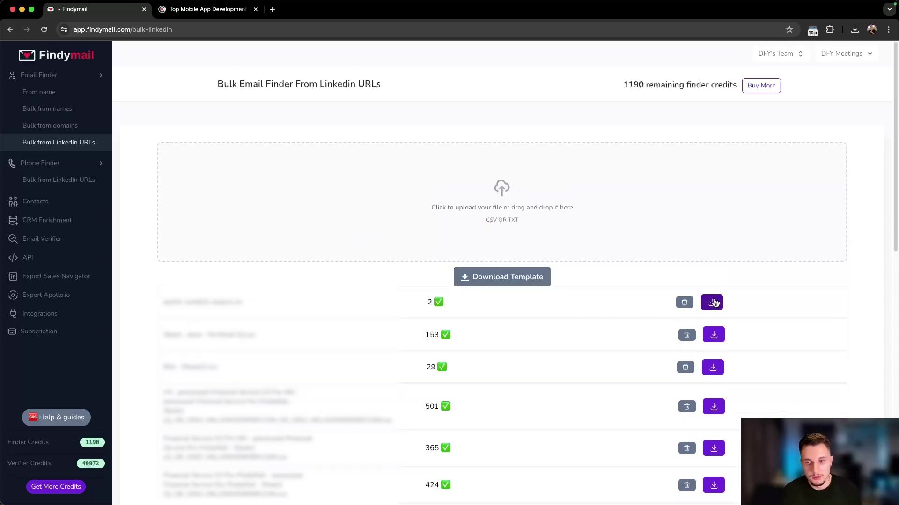
{"action": "left_click", "coordinate": [711, 302]}
Step: Add Sheet3 and import processed-apollo-contacts-export (2).csv into a new sheet
{"action": "key", "text": "super+grave"}
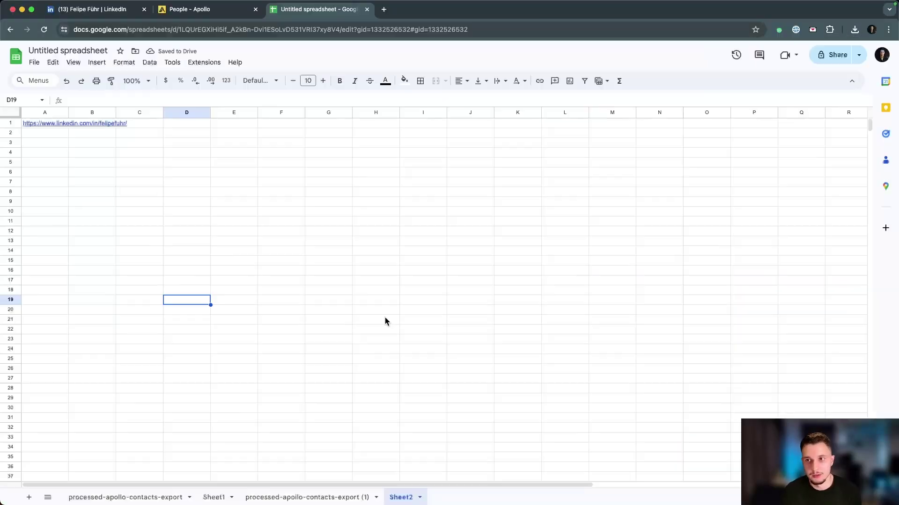
{"action": "left_click", "coordinate": [29, 497]}
{"action": "left_click", "coordinate": [34, 62]}
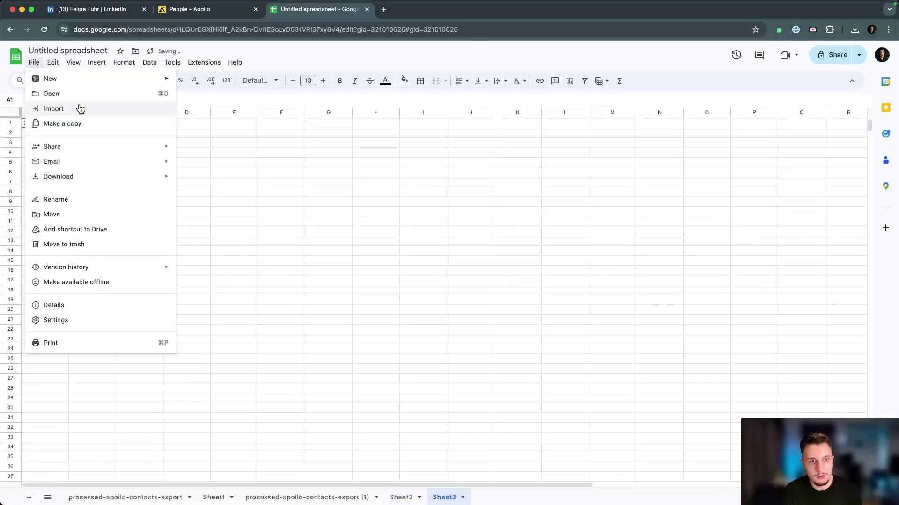
{"action": "left_click", "coordinate": [100, 112]}
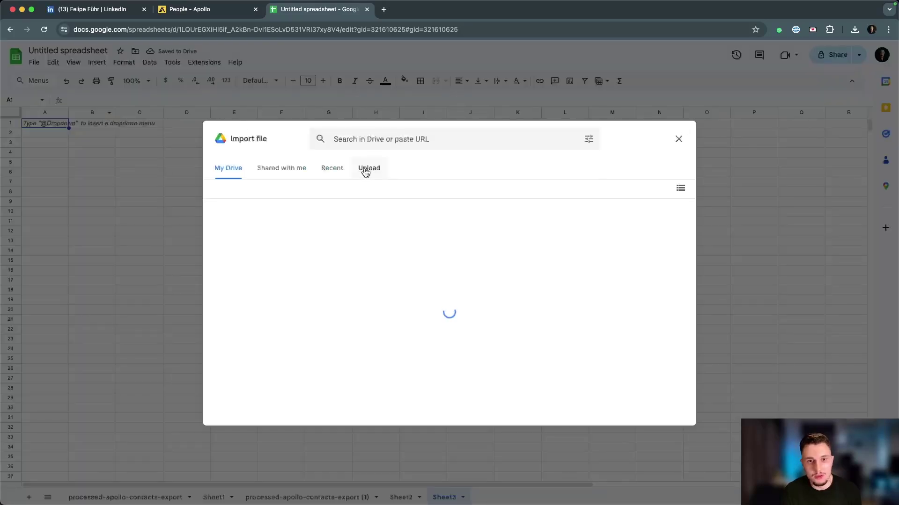
{"action": "left_click", "coordinate": [369, 168]}
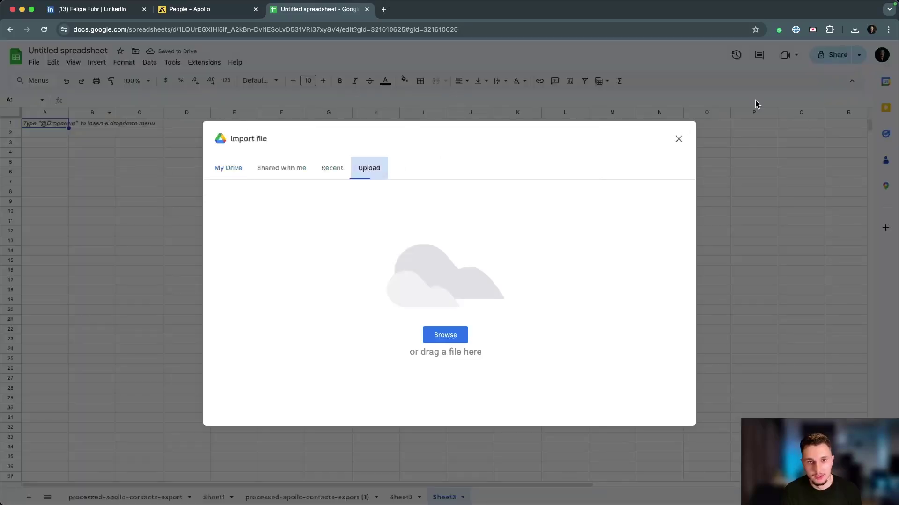
{"action": "left_click", "coordinate": [444, 340]}
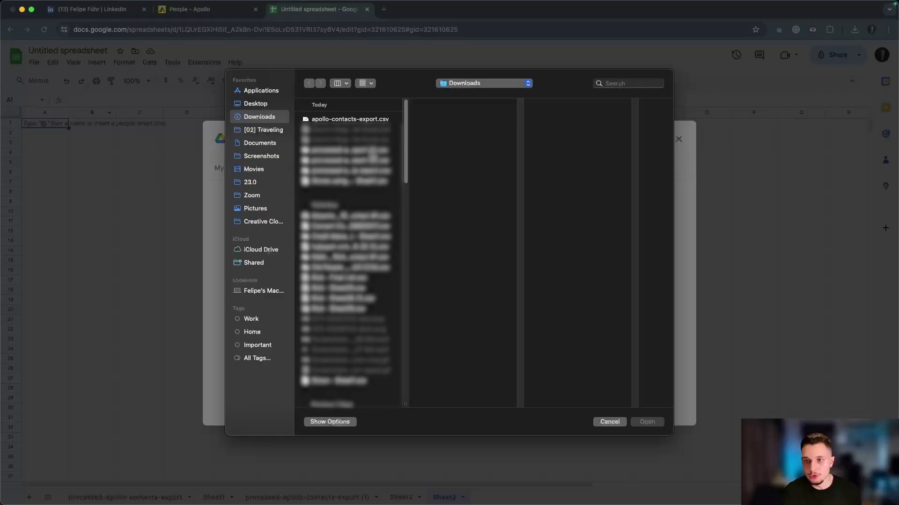
{"action": "left_click", "coordinate": [346, 150]}
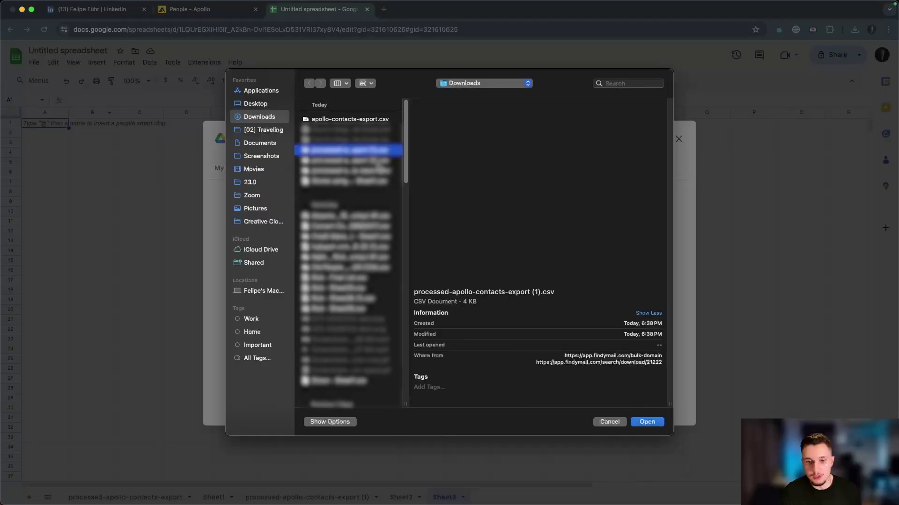
{"action": "left_click", "coordinate": [647, 421]}
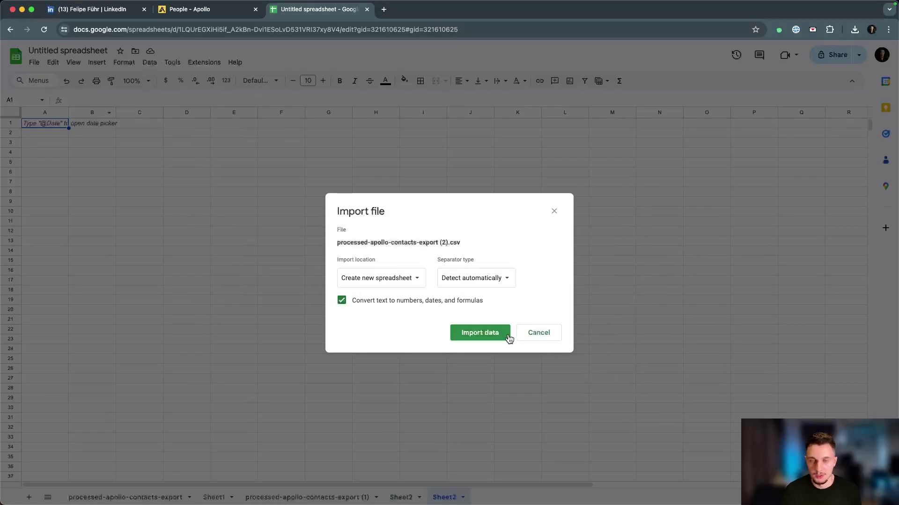
{"action": "left_click", "coordinate": [402, 284]}
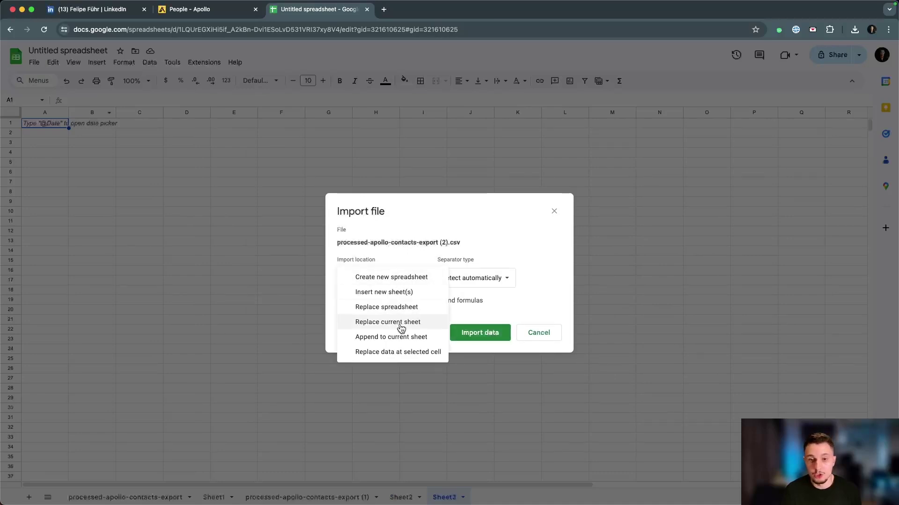
{"action": "left_click", "coordinate": [384, 292]}
{"action": "left_click", "coordinate": [482, 333]}
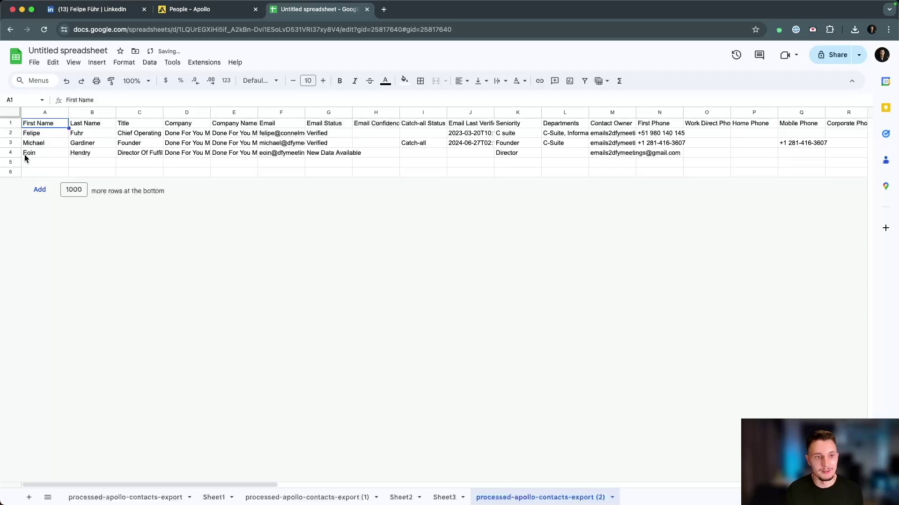
{"action": "left_click", "coordinate": [22, 154]}
Step: Compare row 4's empty findymail_email cell with the two found emails in column BD
{"action": "key", "text": "shift+space"}
{"action": "key", "text": "ctrl+c"}
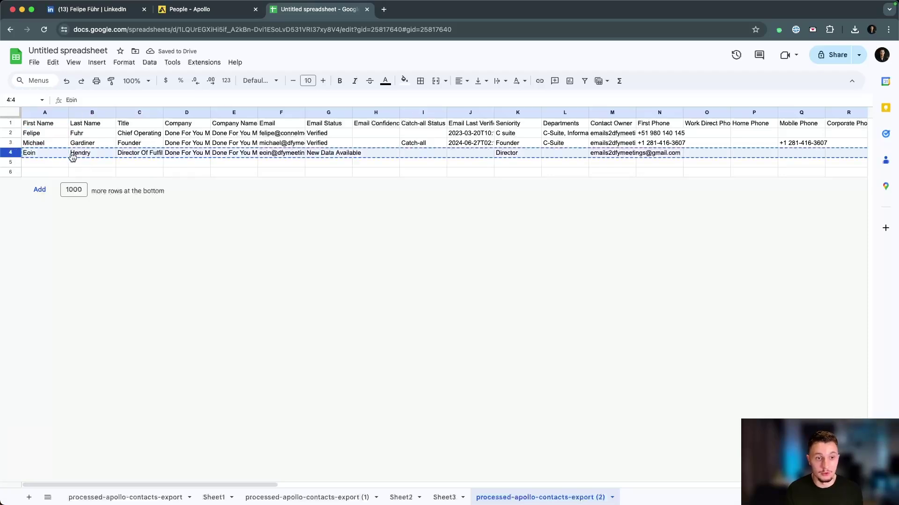
{"action": "left_click", "coordinate": [72, 157]}
{"action": "left_click", "coordinate": [60, 154]}
{"action": "scroll", "coordinate": [122, 170], "scroll_direction": "right", "scroll_amount": 20}
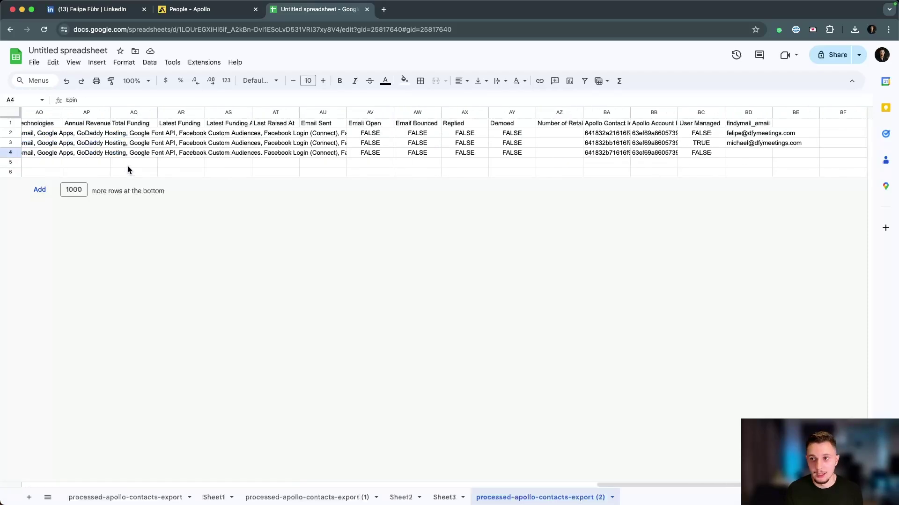
{"action": "left_click_drag", "start_coordinate": [726, 156], "coordinate": [715, 156]}
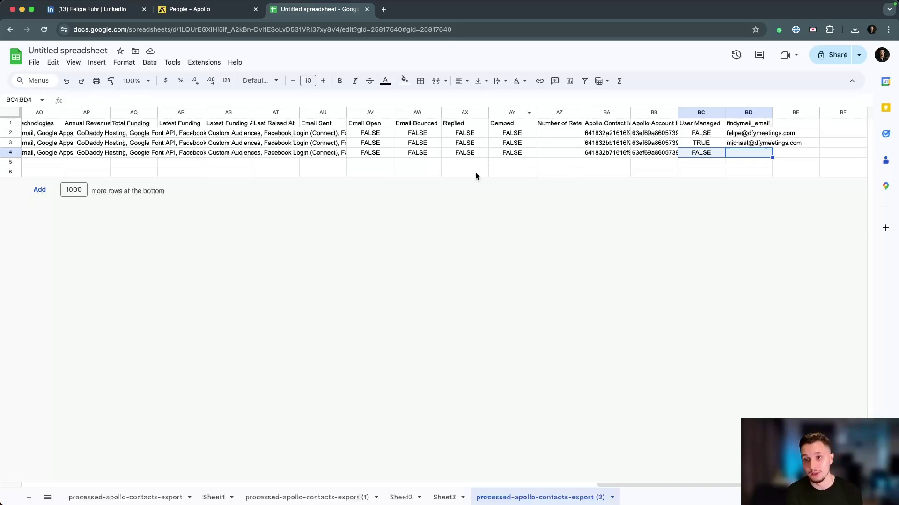
{"action": "left_click", "coordinate": [732, 161]}
{"action": "left_click_drag", "start_coordinate": [699, 153], "coordinate": [717, 162]}
{"action": "left_click", "coordinate": [725, 158]}
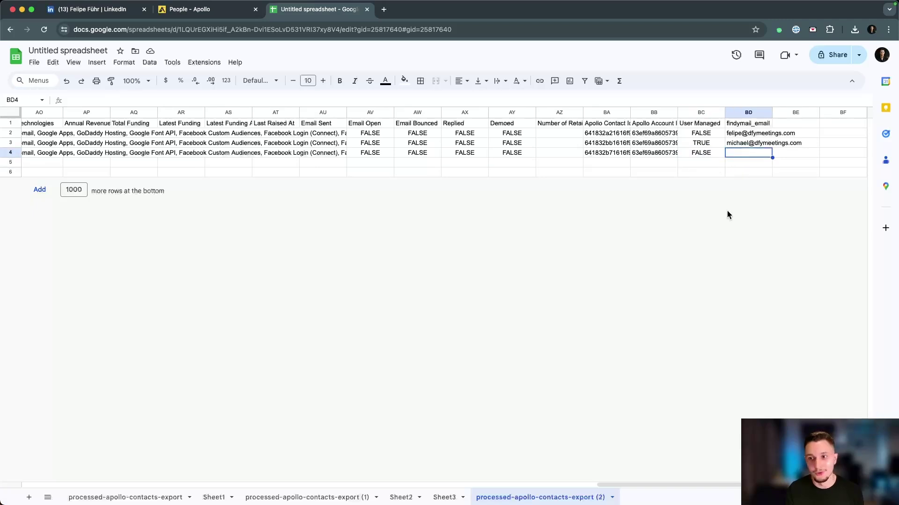
{"action": "left_click_drag", "start_coordinate": [748, 144], "coordinate": [744, 134]}
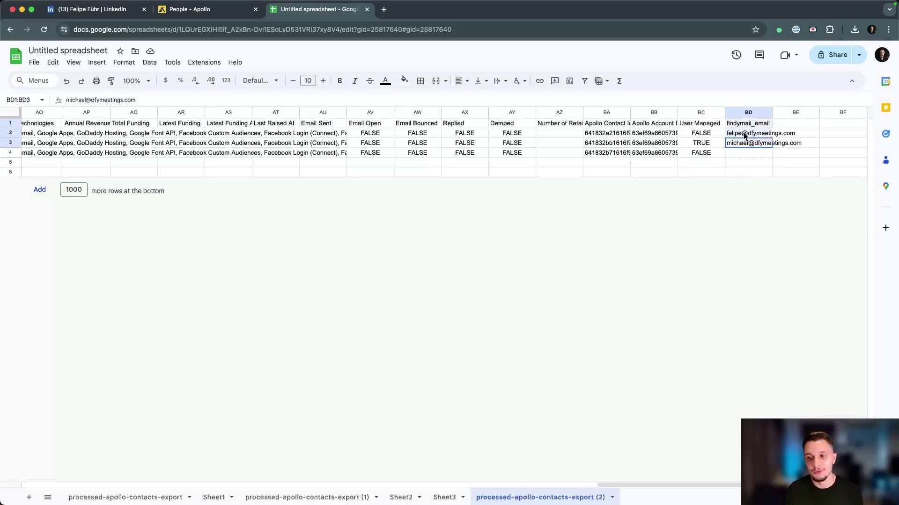
{"action": "key", "text": "Down"}
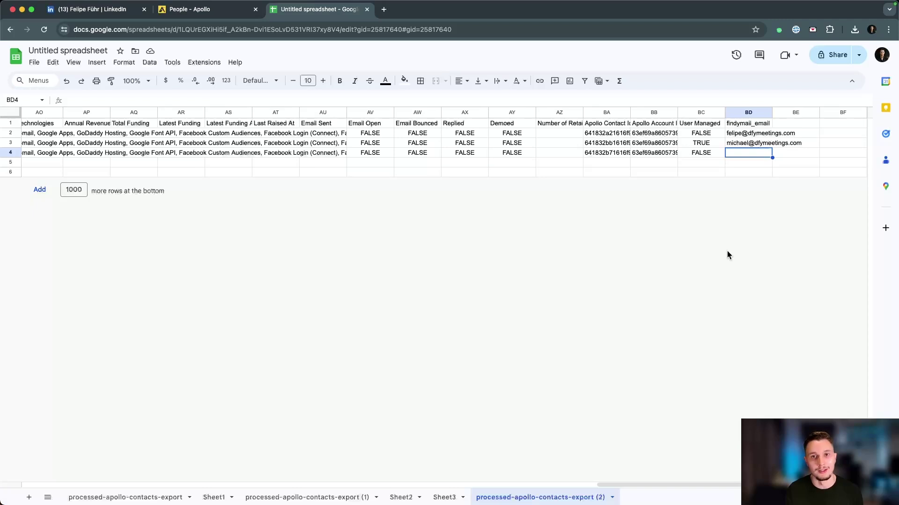
{"action": "key", "text": "super+grave"}
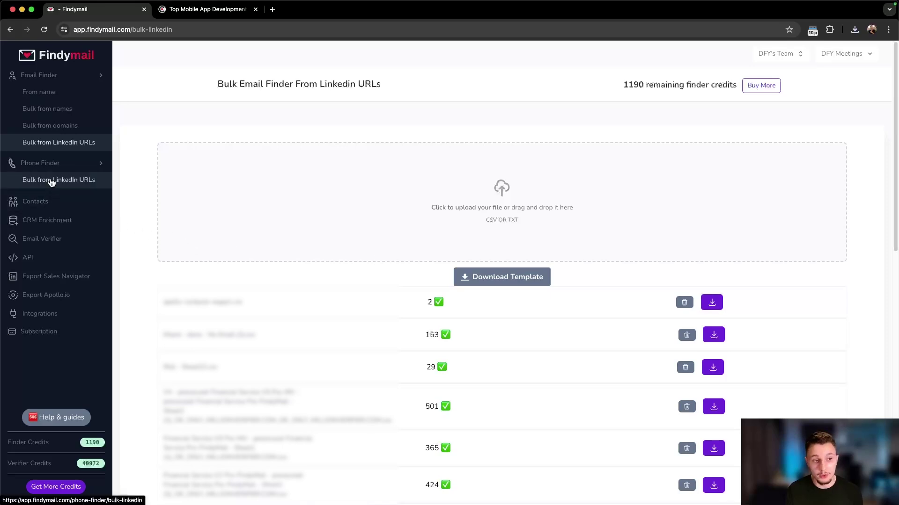
Step: Open Findymail's Email Verifier page, with a brief look back at the spreadsheet
{"action": "left_click", "coordinate": [99, 180]}
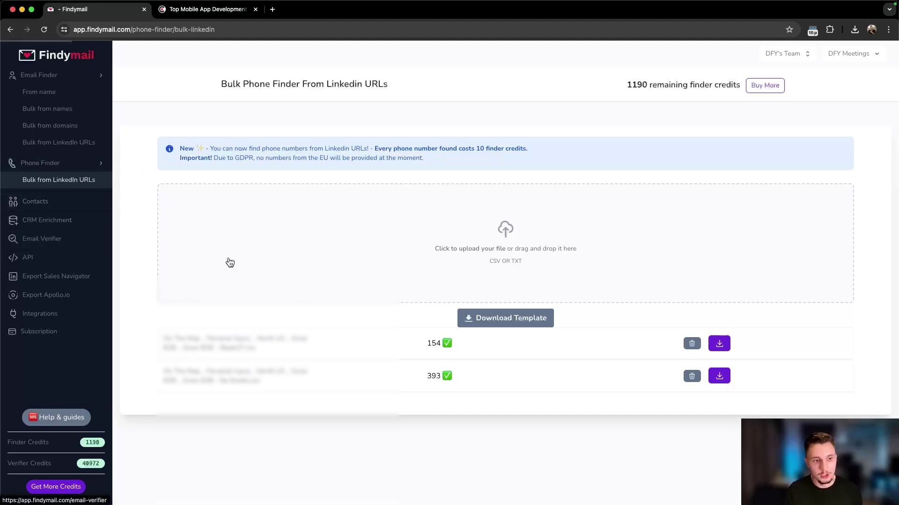
{"action": "scroll", "coordinate": [342, 249], "scroll_direction": "down", "scroll_amount": 3}
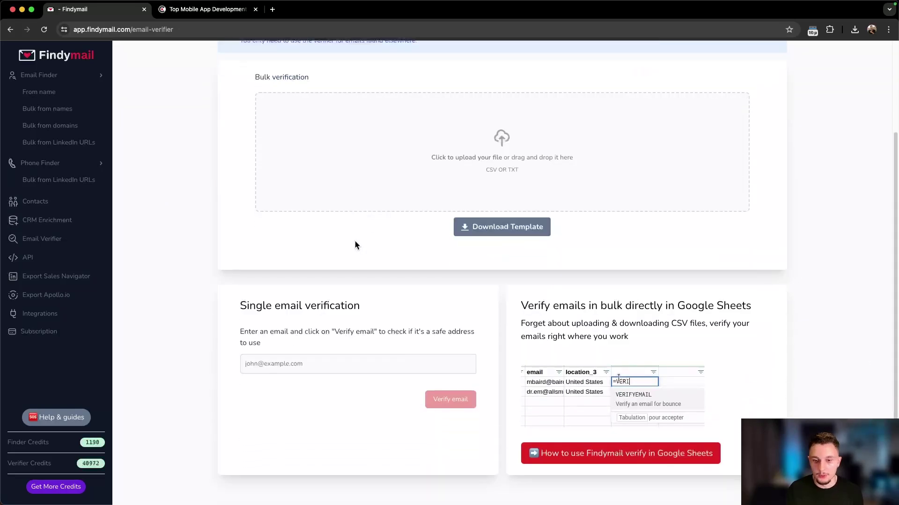
{"action": "scroll", "coordinate": [344, 229], "scroll_direction": "up", "scroll_amount": 1}
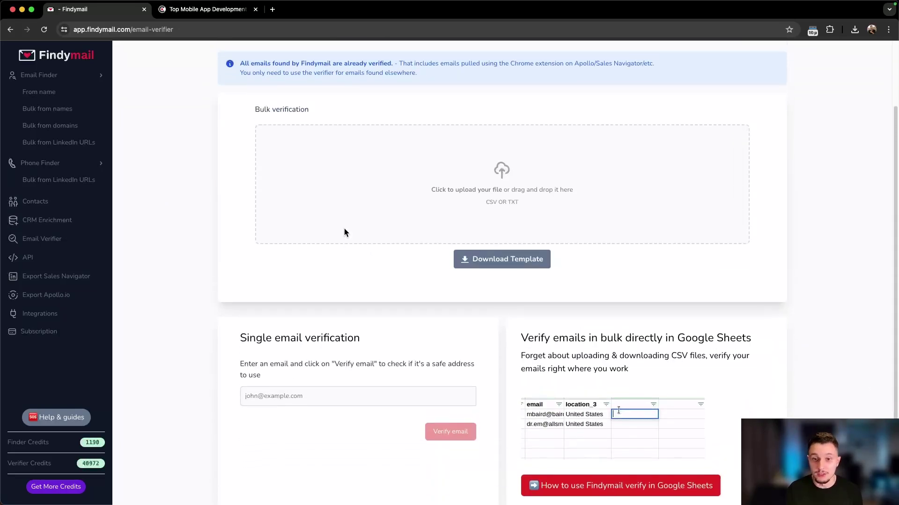
{"action": "scroll", "coordinate": [267, 242], "scroll_direction": "up", "scroll_amount": 1}
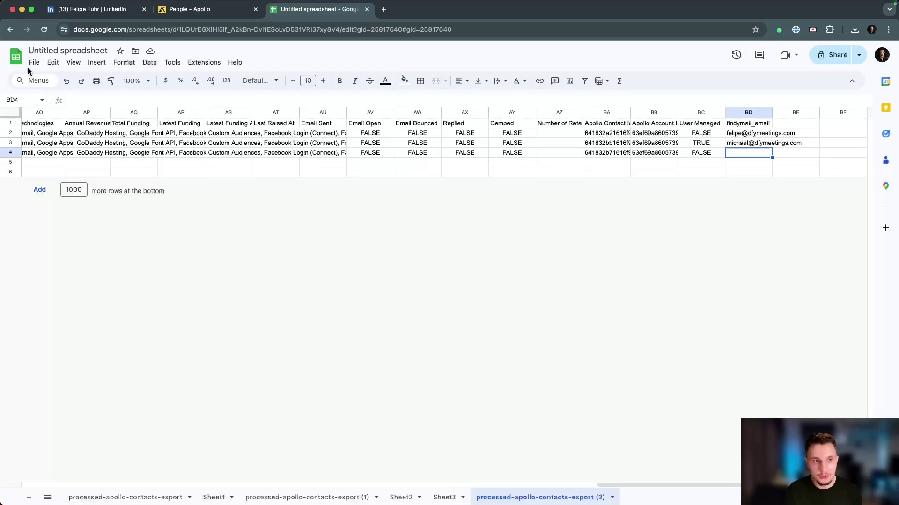
{"action": "left_click", "coordinate": [34, 62]}
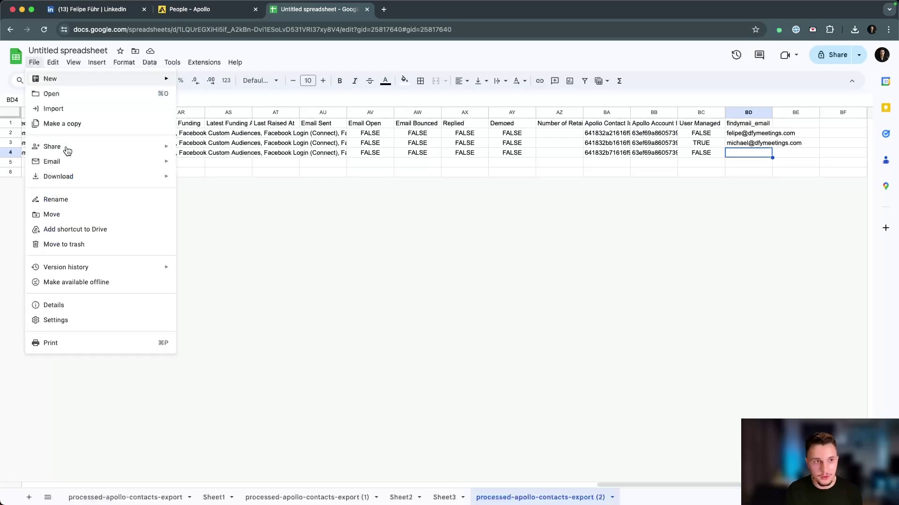
{"action": "left_click", "coordinate": [351, 52]}
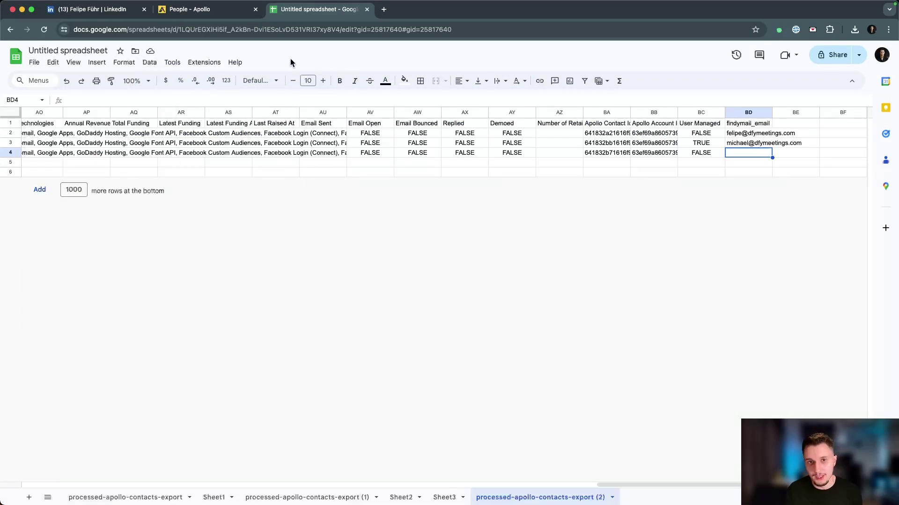
{"action": "key", "text": "super+grave"}
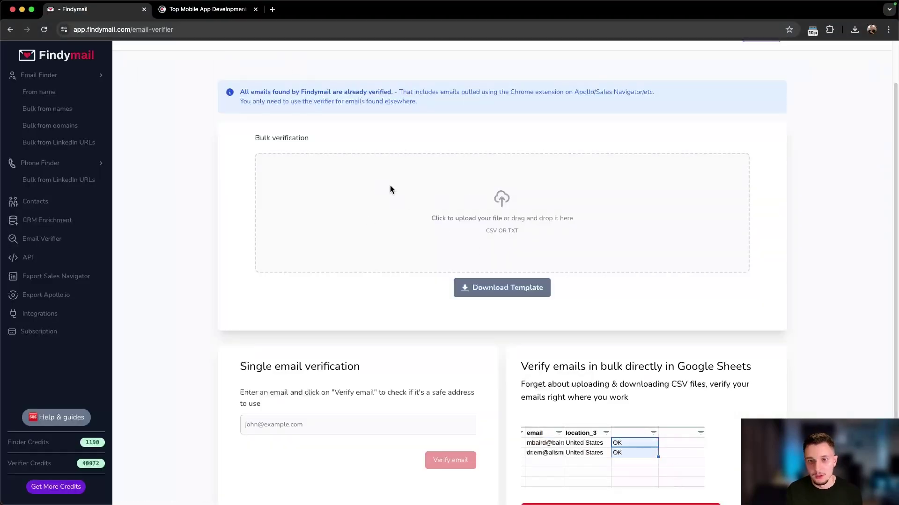
Step: Verify processed-apollo-contacts-export (2).csv, yielding 2 Deliverable and 1 Risky emails
{"action": "left_click", "coordinate": [473, 216]}
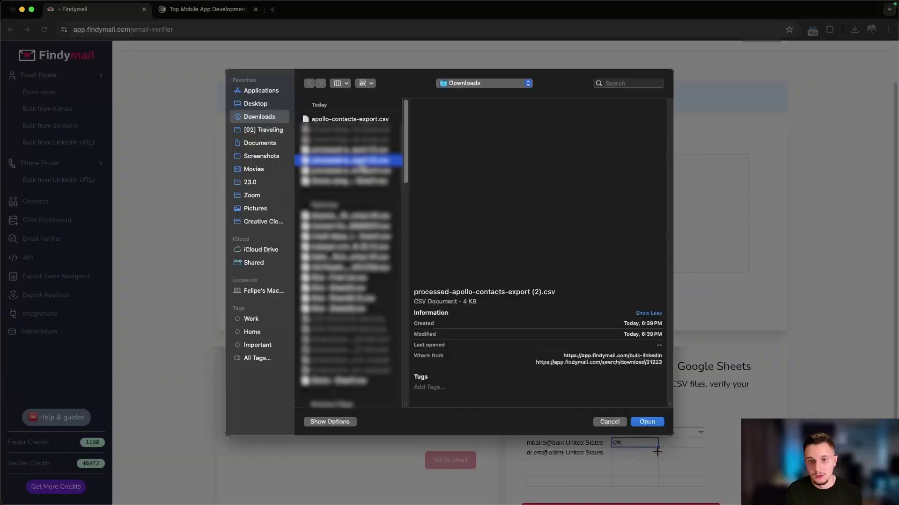
{"action": "key", "text": "Return"}
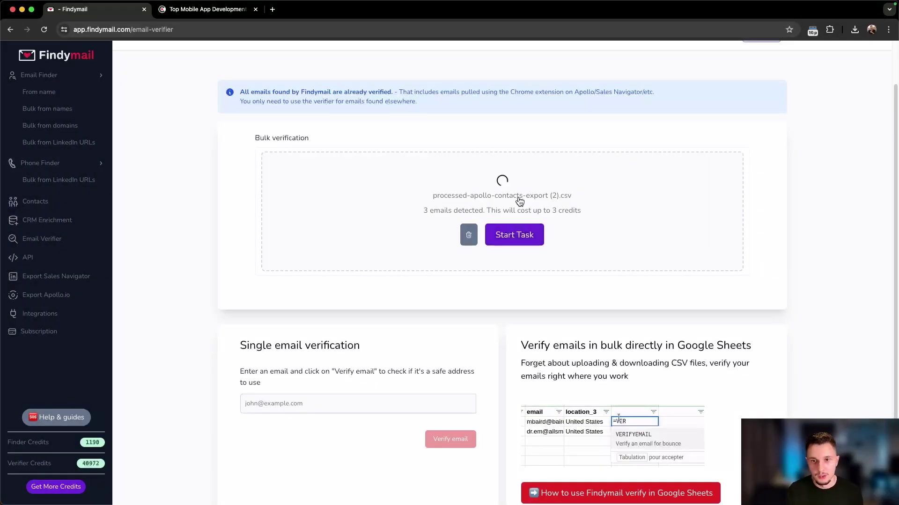
{"action": "left_click", "coordinate": [514, 236]}
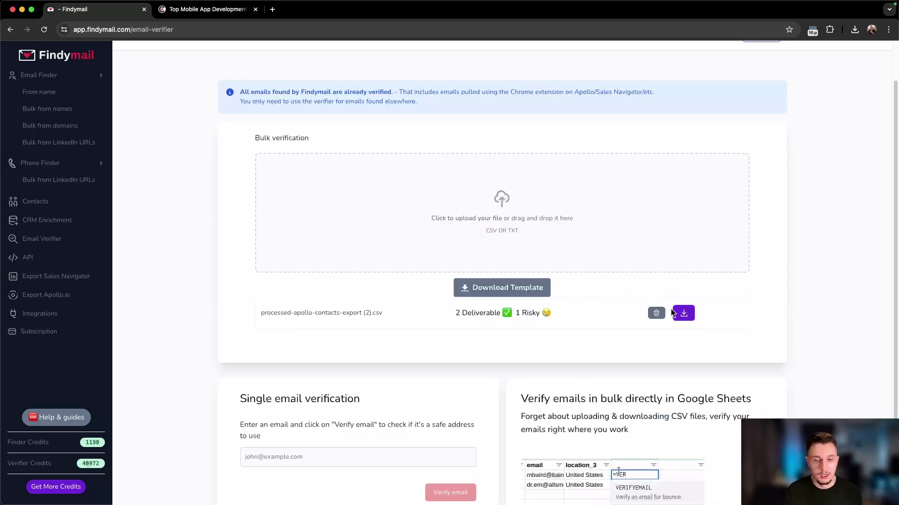
{"action": "triple_click", "coordinate": [461, 314]}
{"action": "triple_click", "coordinate": [538, 317]}
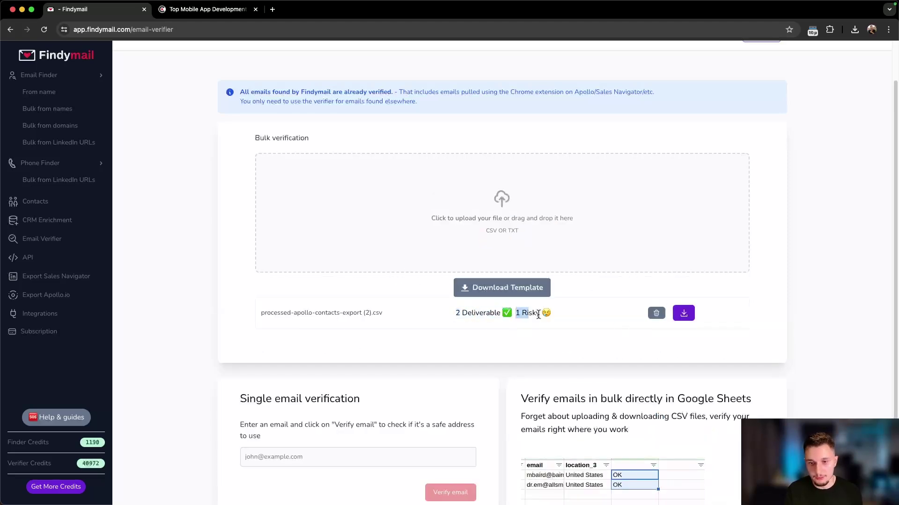
{"action": "double_click", "coordinate": [484, 313]}
{"action": "triple_click", "coordinate": [539, 316]}
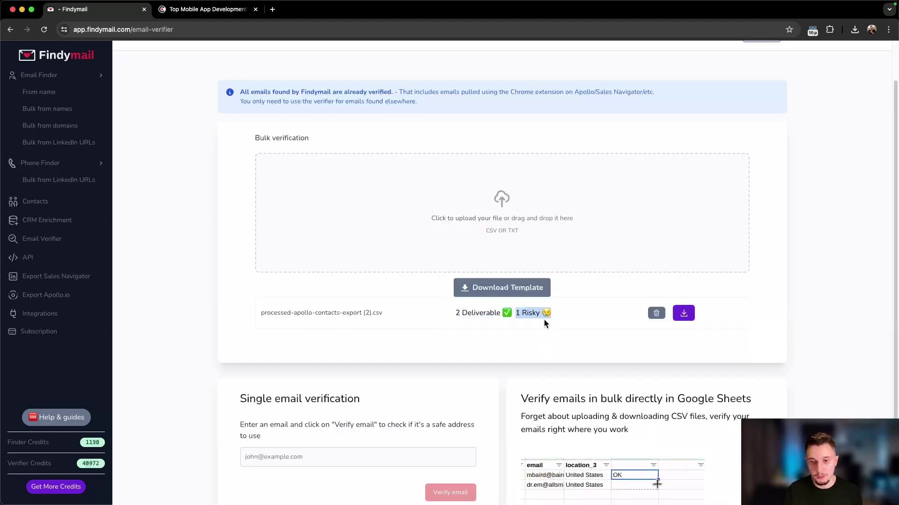
{"action": "left_click_drag", "start_coordinate": [511, 315], "coordinate": [456, 313]}
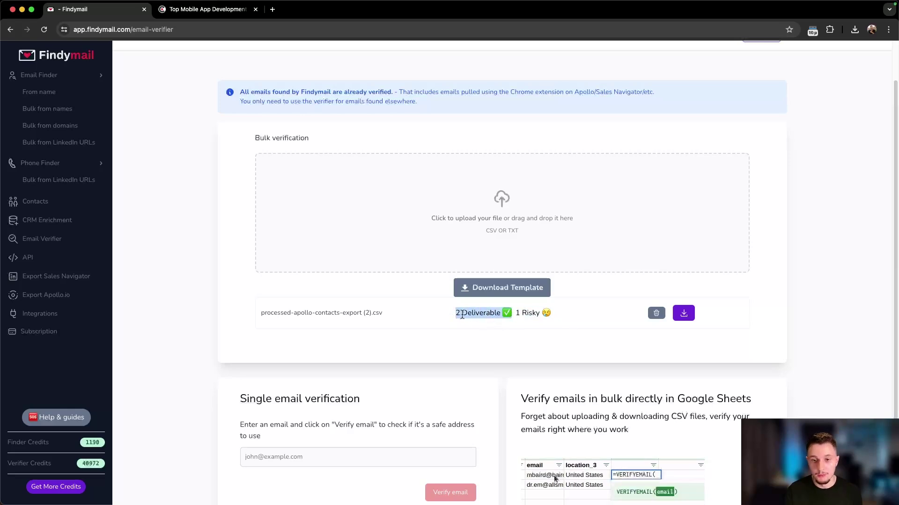
{"action": "left_click_drag", "start_coordinate": [582, 314], "coordinate": [536, 315]}
Step: Download only the deliverable emails from the verified file
{"action": "left_click", "coordinate": [532, 342]}
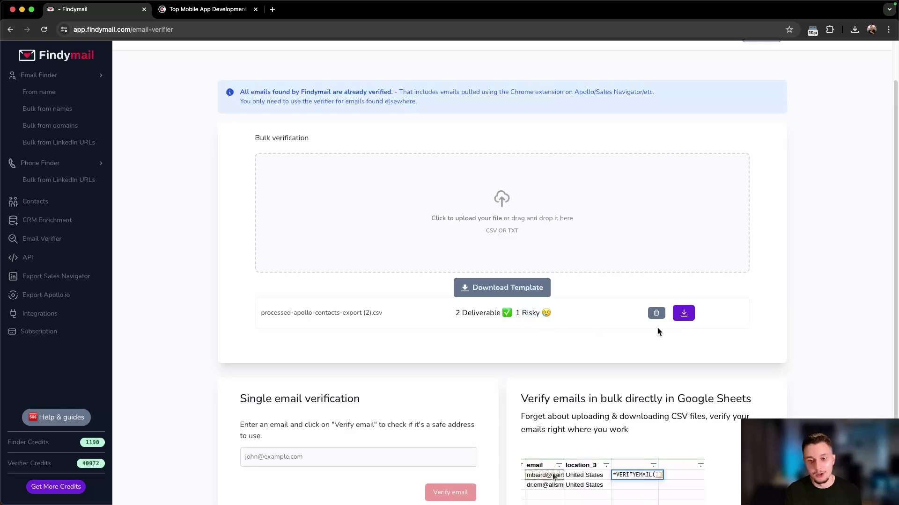
{"action": "left_click", "coordinate": [683, 314]}
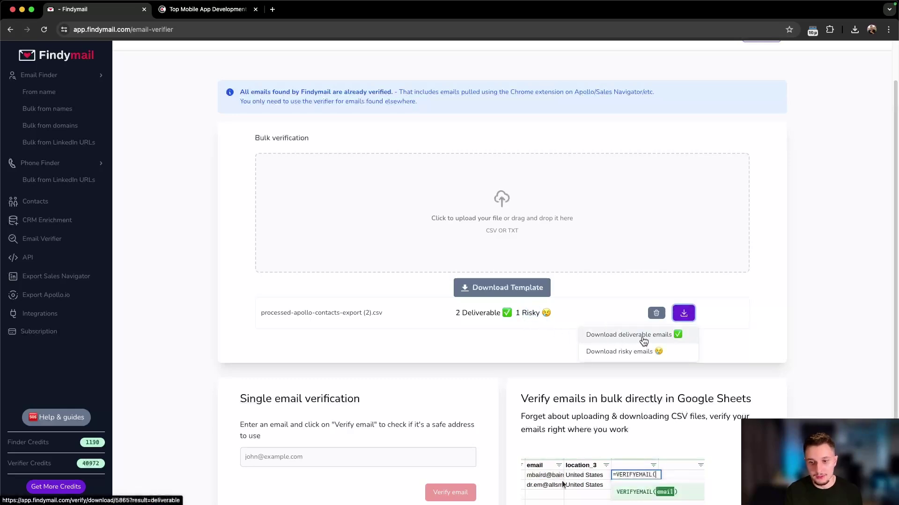
{"action": "left_click", "coordinate": [651, 337]}
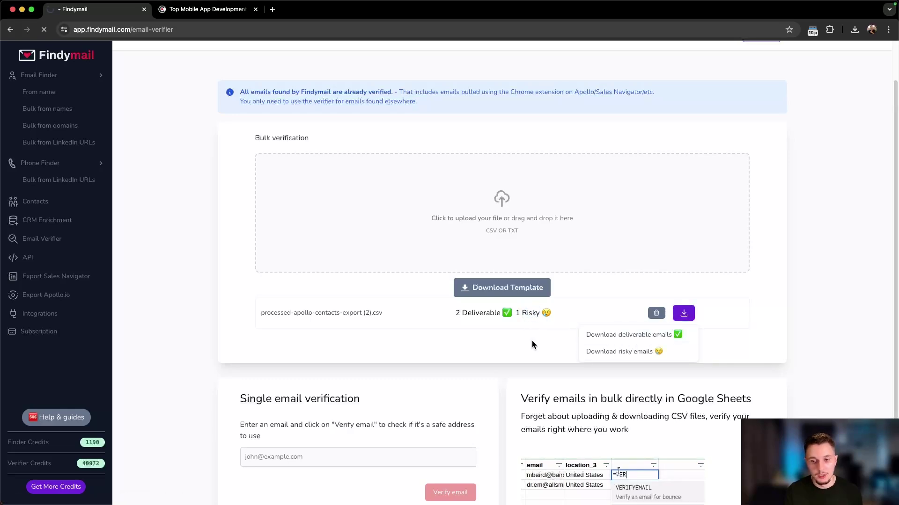
{"action": "left_click", "coordinate": [583, 314]}
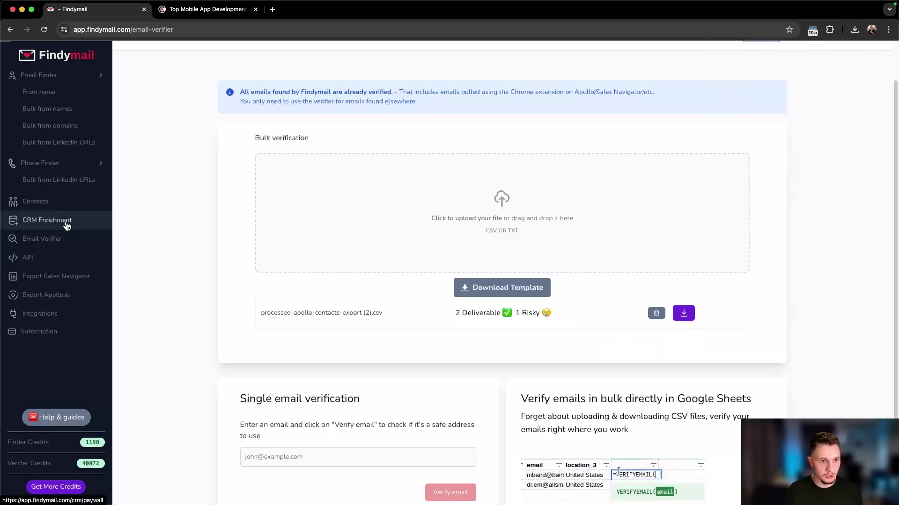
Step: Go through CRM Enrichment to the API Tokens page listing the apollo, Make and n8n tokens
{"action": "left_click", "coordinate": [67, 224]}
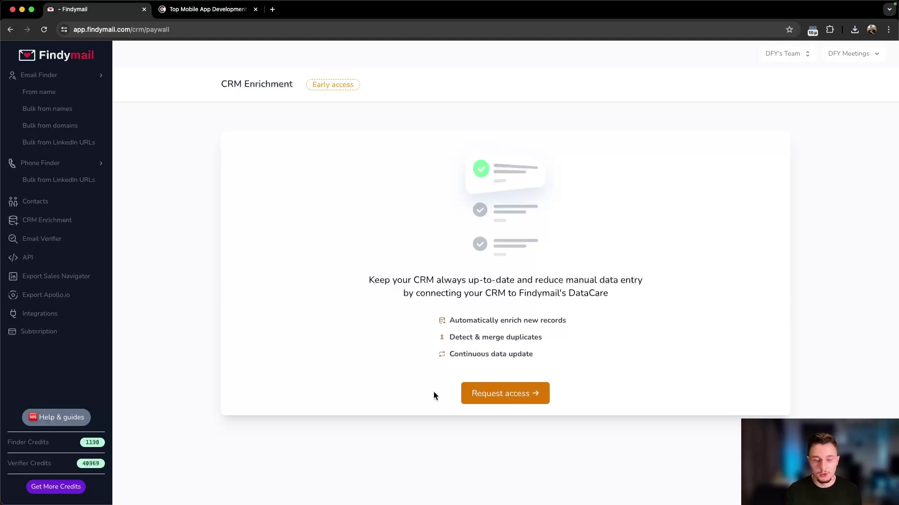
{"action": "left_click", "coordinate": [71, 267]}
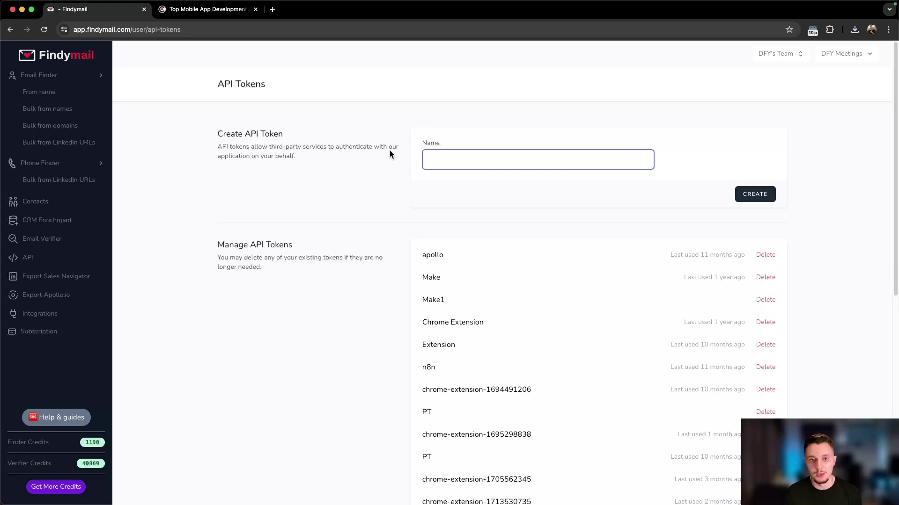
{"action": "left_click", "coordinate": [283, 138]}
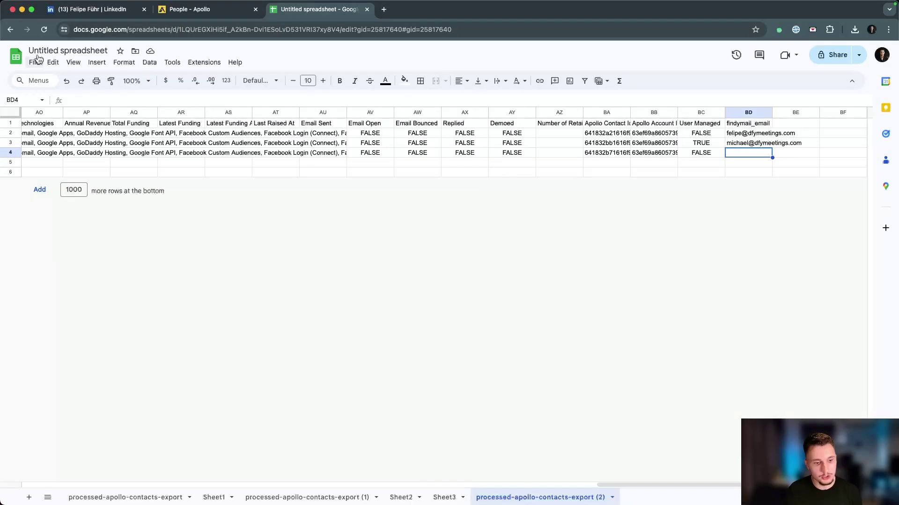
Step: From Apollo's People search, export the 3 saved contacts to CSV with the Findymail extension
{"action": "left_click", "coordinate": [79, 12]}
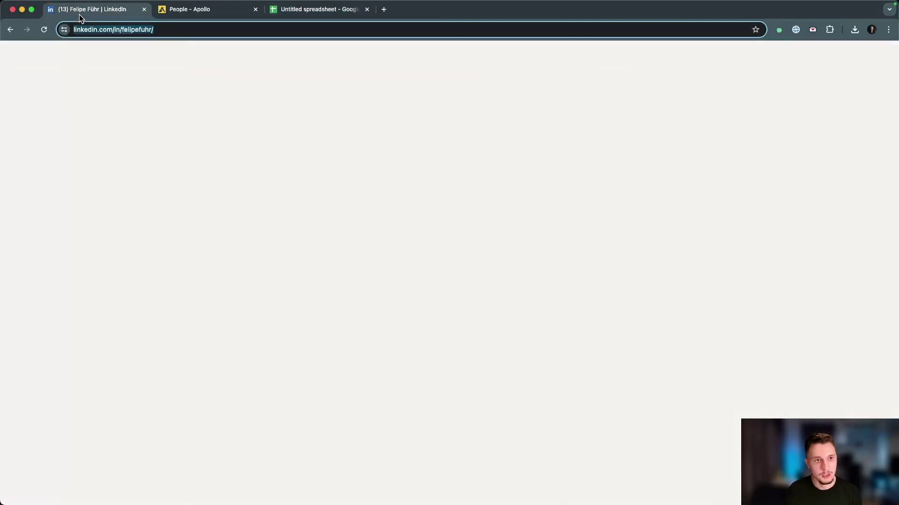
{"action": "left_click", "coordinate": [135, 166]}
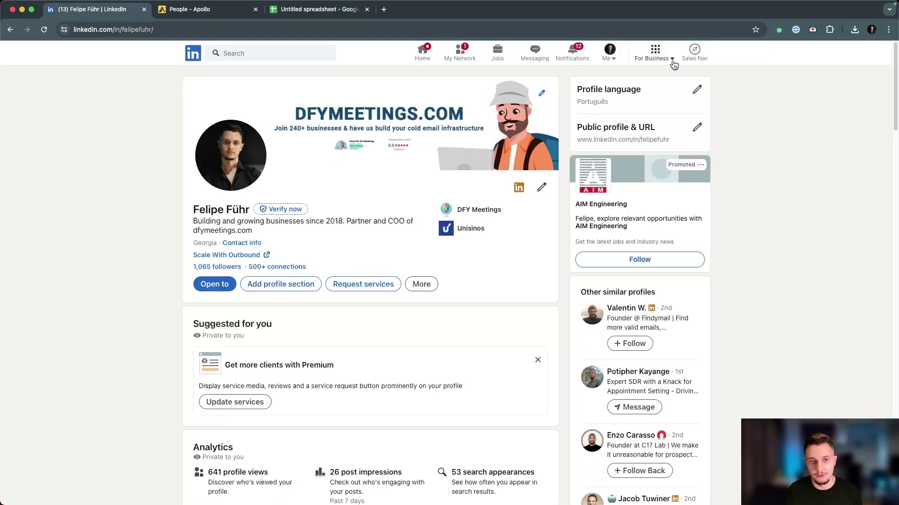
{"action": "left_click", "coordinate": [224, 15]}
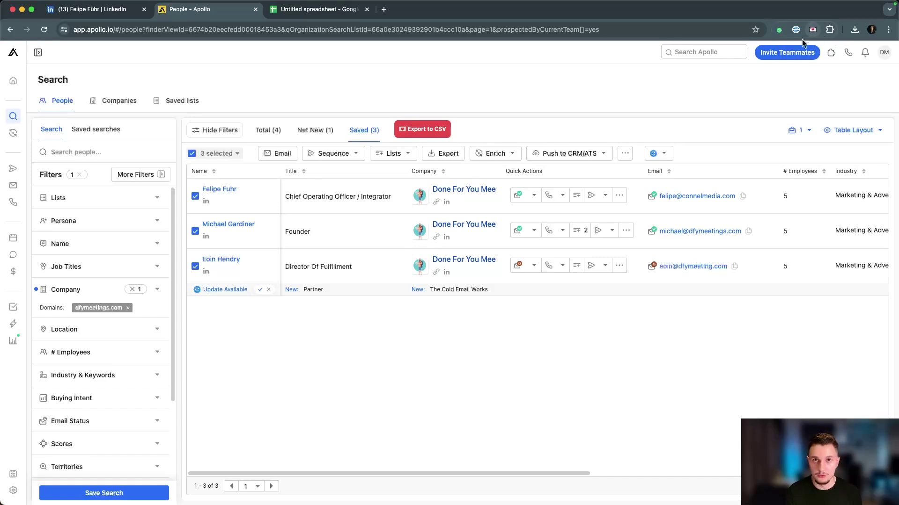
{"action": "left_click", "coordinate": [812, 30]}
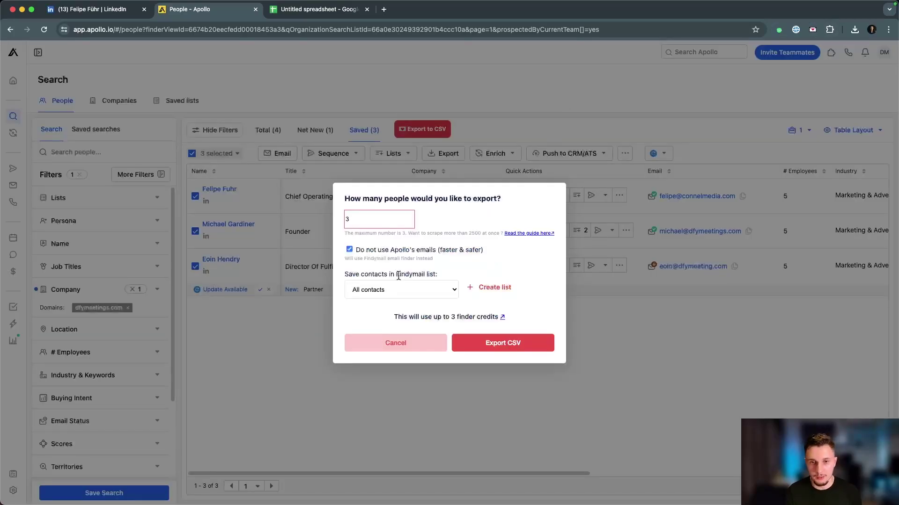
{"action": "left_click", "coordinate": [365, 348]}
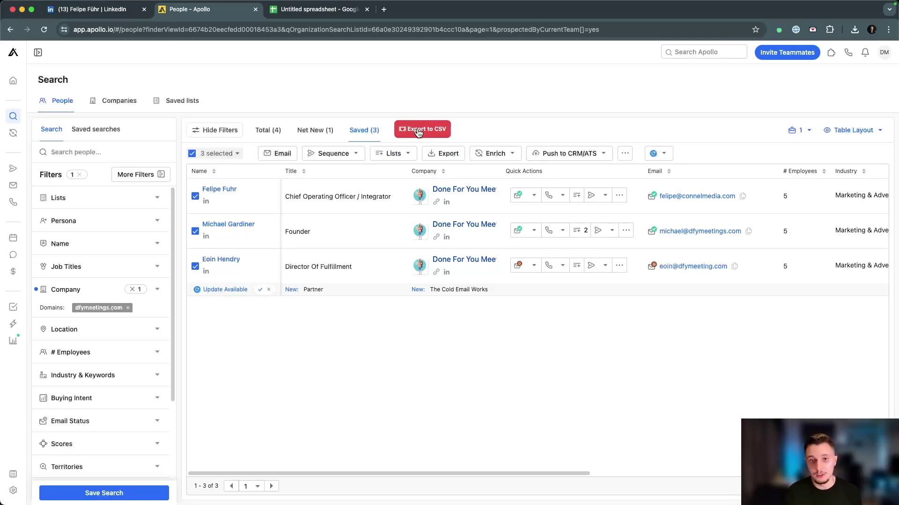
{"action": "left_click", "coordinate": [419, 131]}
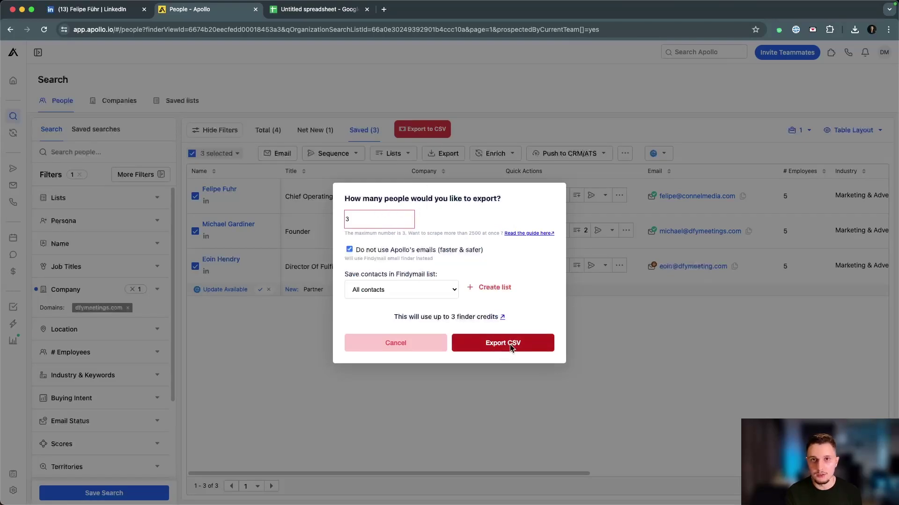
{"action": "left_click", "coordinate": [511, 349]}
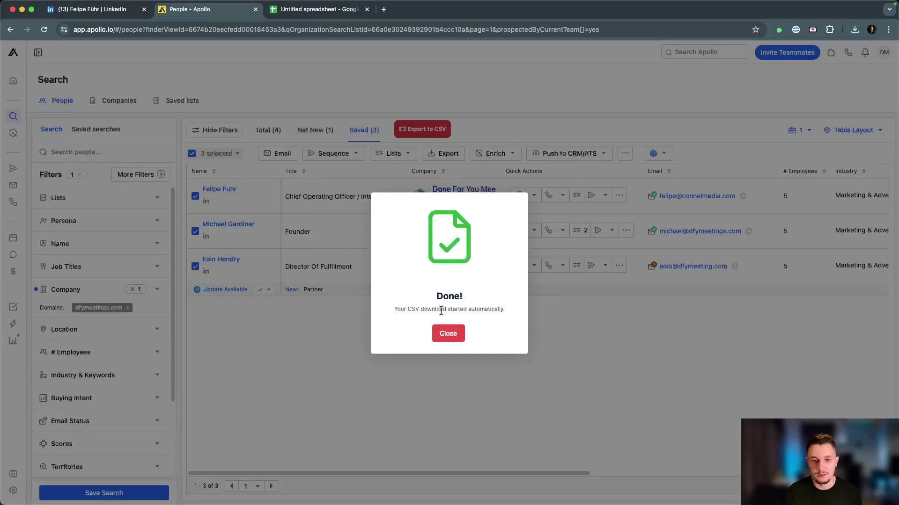
{"action": "left_click", "coordinate": [447, 334]}
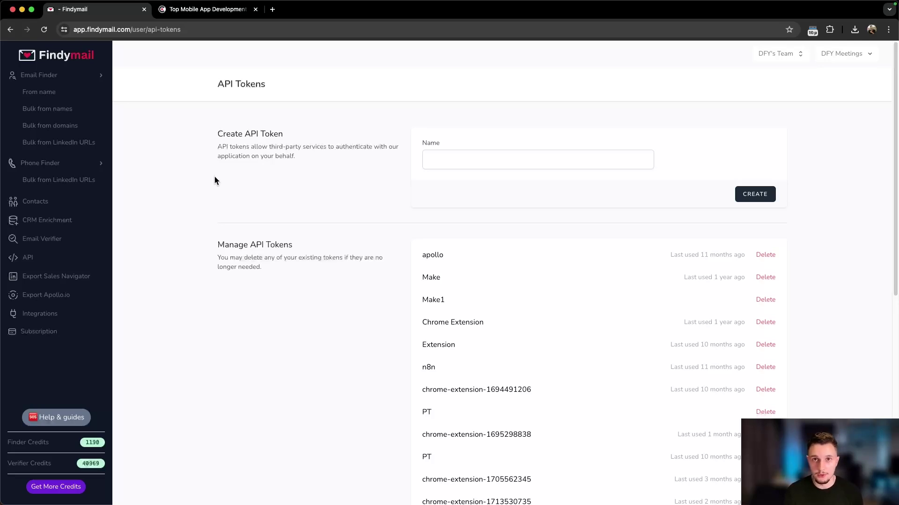
Step: Bring the Chrome window with Apollo's People search listing the three saved contacts to the front
{"action": "key", "text": "super+grave"}
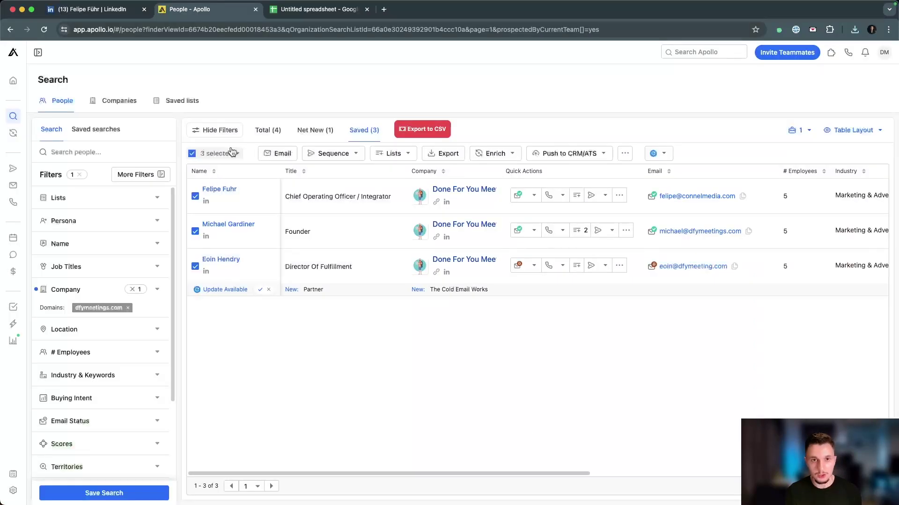